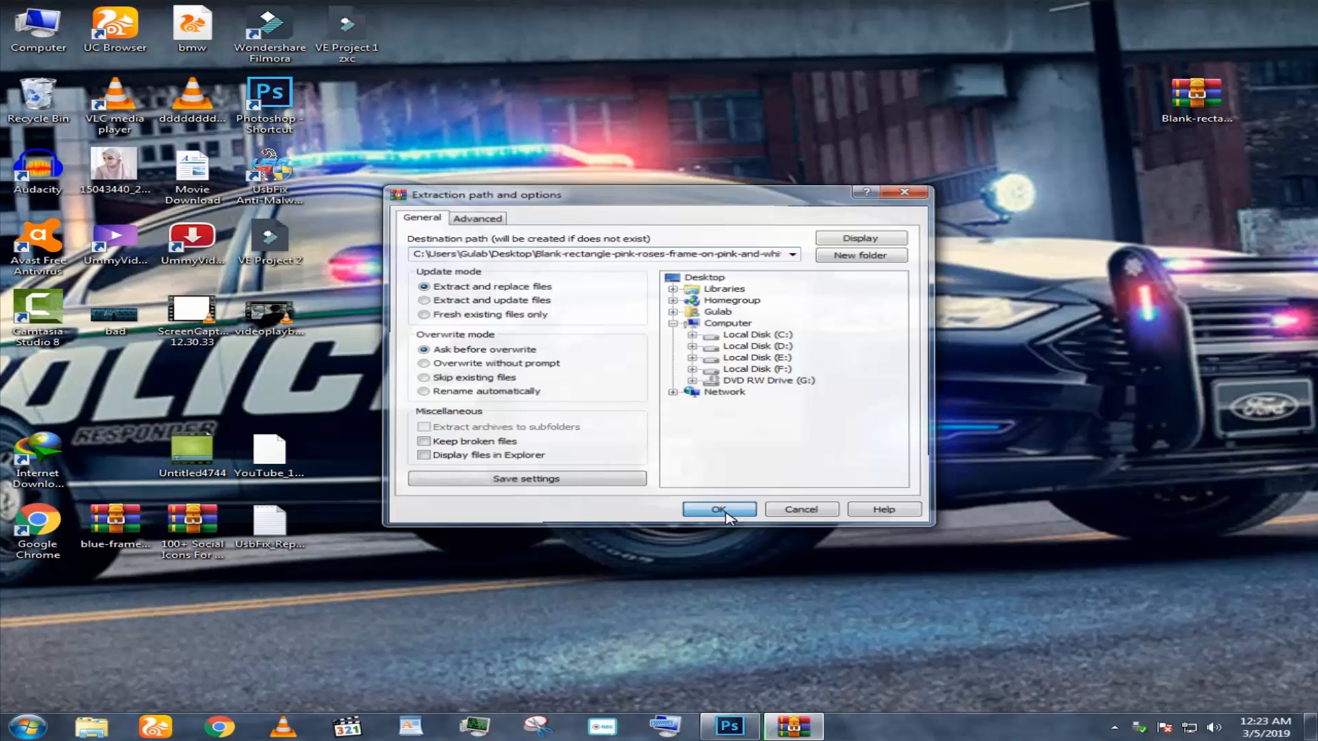
Extract the Blank-rectangle pink roses archive to the desktop and place the extracted folder beside the archive.
left_click(724, 510)
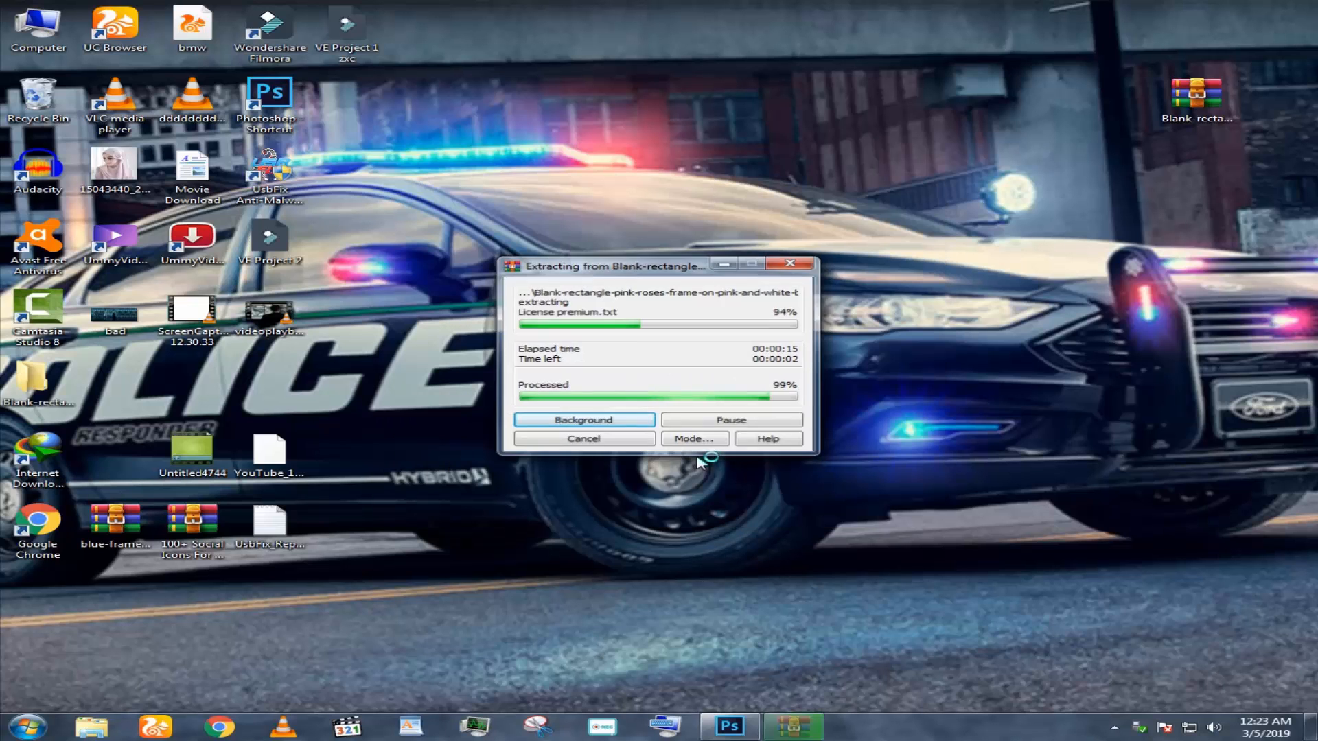
left_click(33, 389)
left_click_drag(99, 363, 1117, 111)
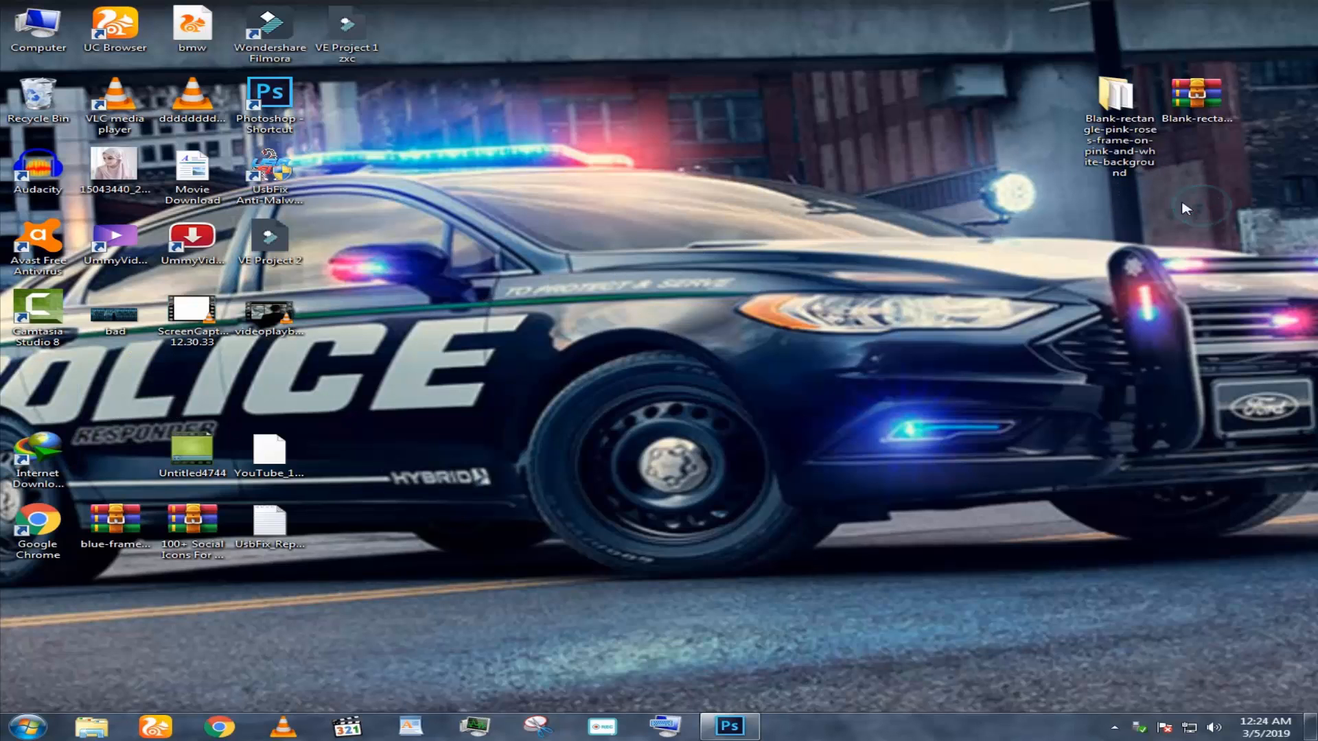
Open 63860.eps from the extracted folder in Photoshop, rasterizing it at 13.889 × 13.889 inches, 72 pixels/inch, CMYK Color.
double_click(1123, 134)
left_click(238, 111)
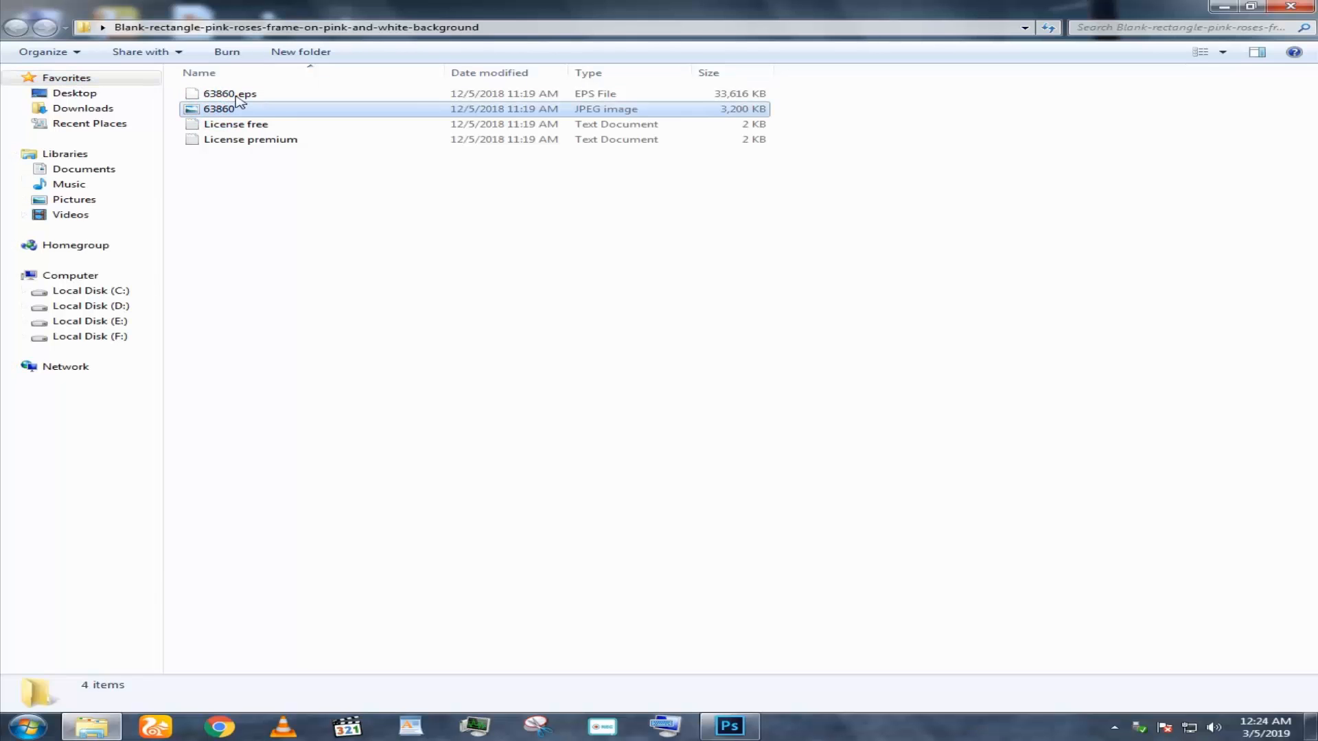
left_click(278, 93)
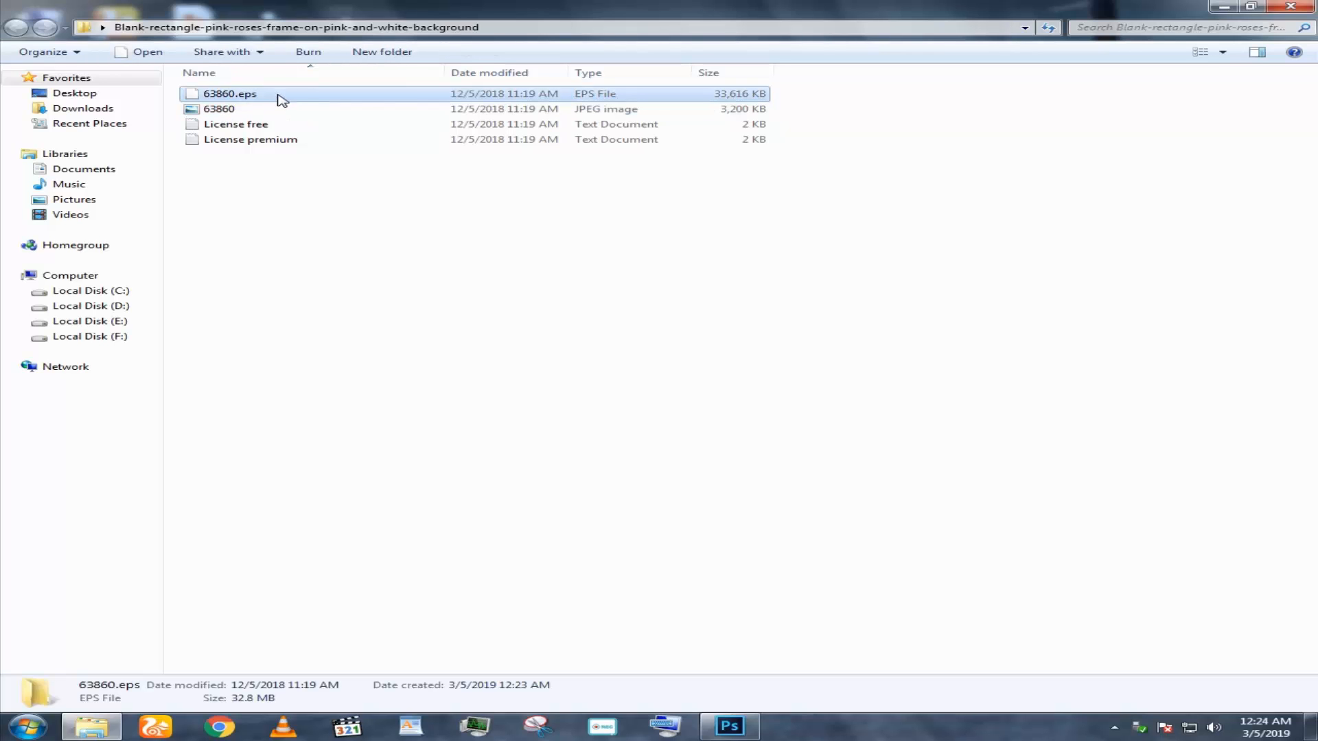
left_click_drag(384, 141, 683, 622)
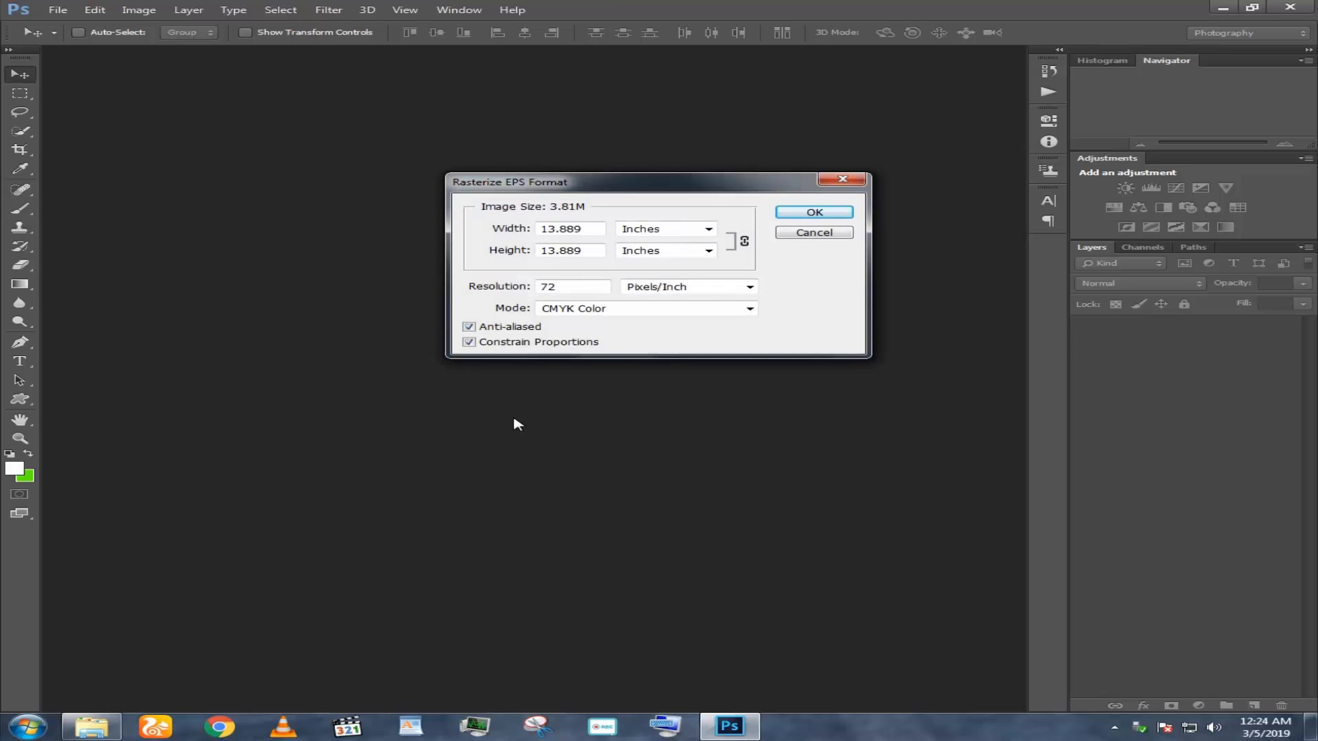
left_click(815, 213)
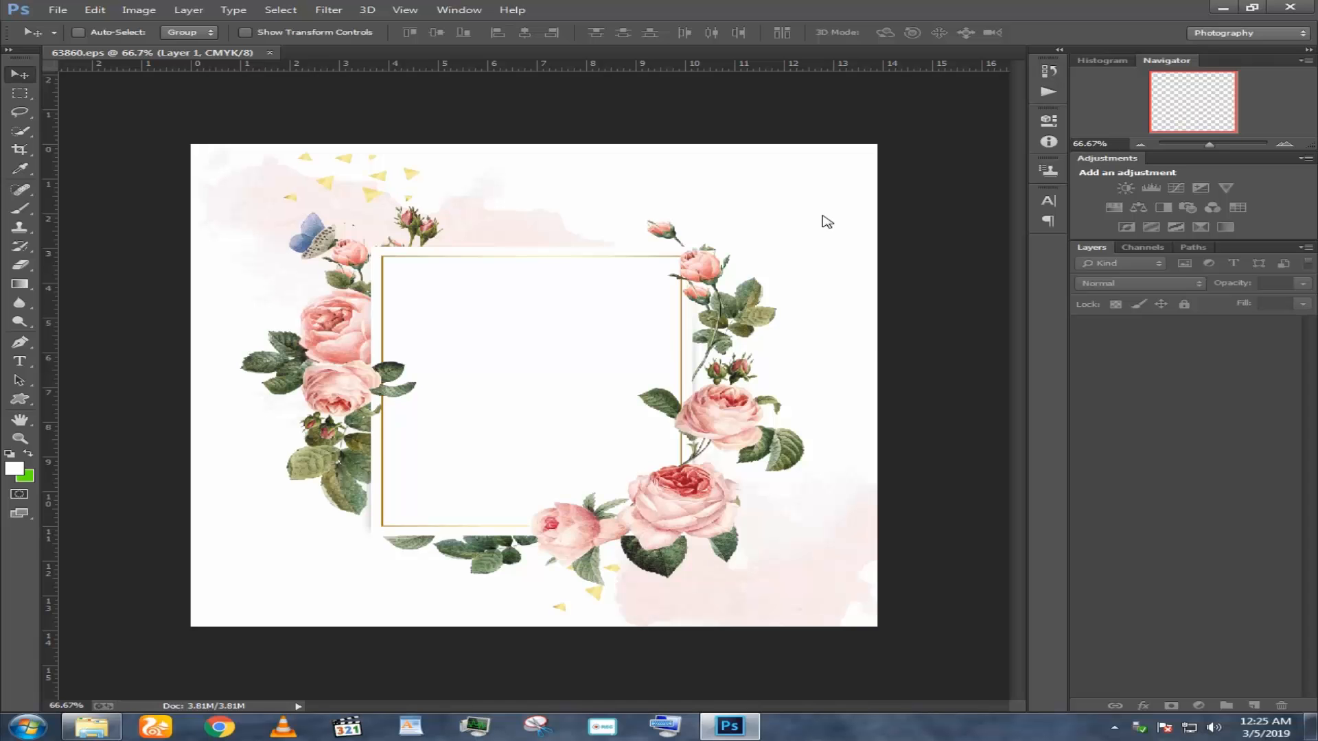
Check the rose frame artwork by hiding and showing Layer 1.
left_click(662, 302)
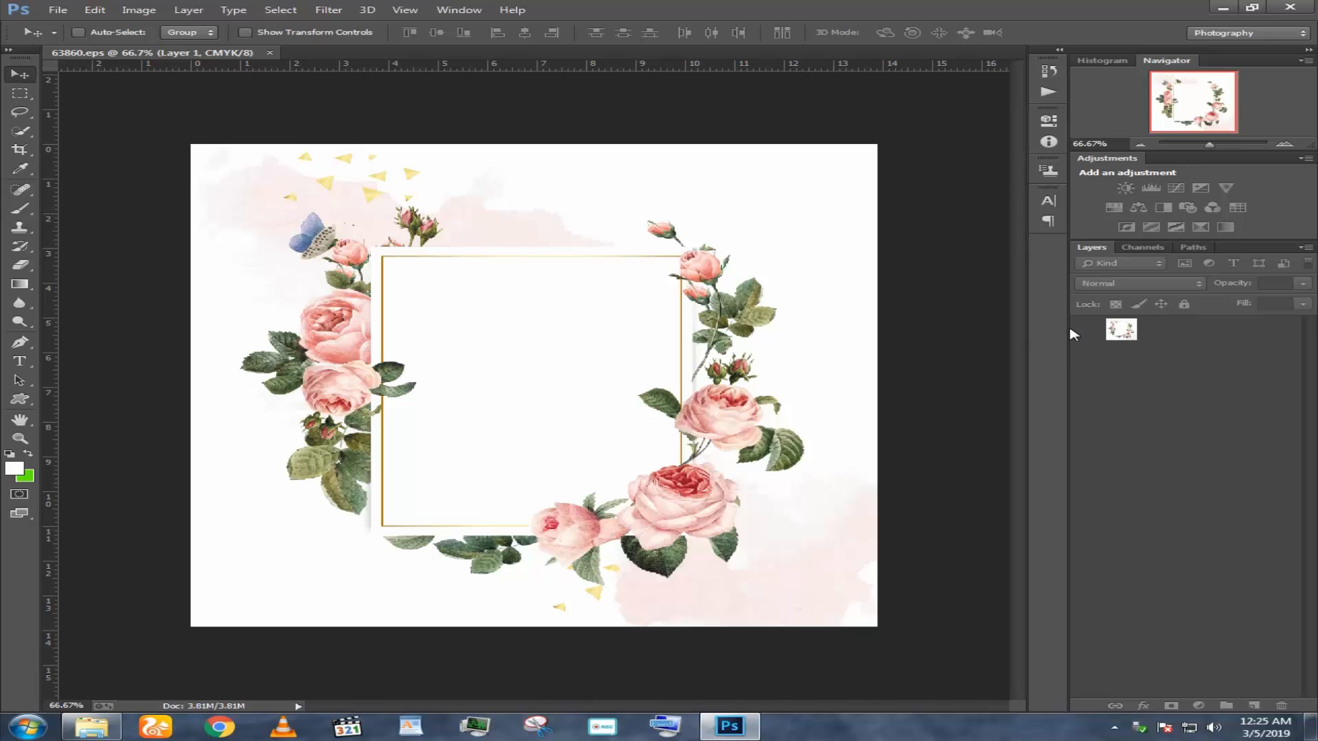
left_click(1086, 331)
left_click(1086, 330)
left_click_drag(443, 312, 443, 346)
Place the photo DSC_577598744 from the file explorer into the 63860.eps document.
left_click(1222, 9)
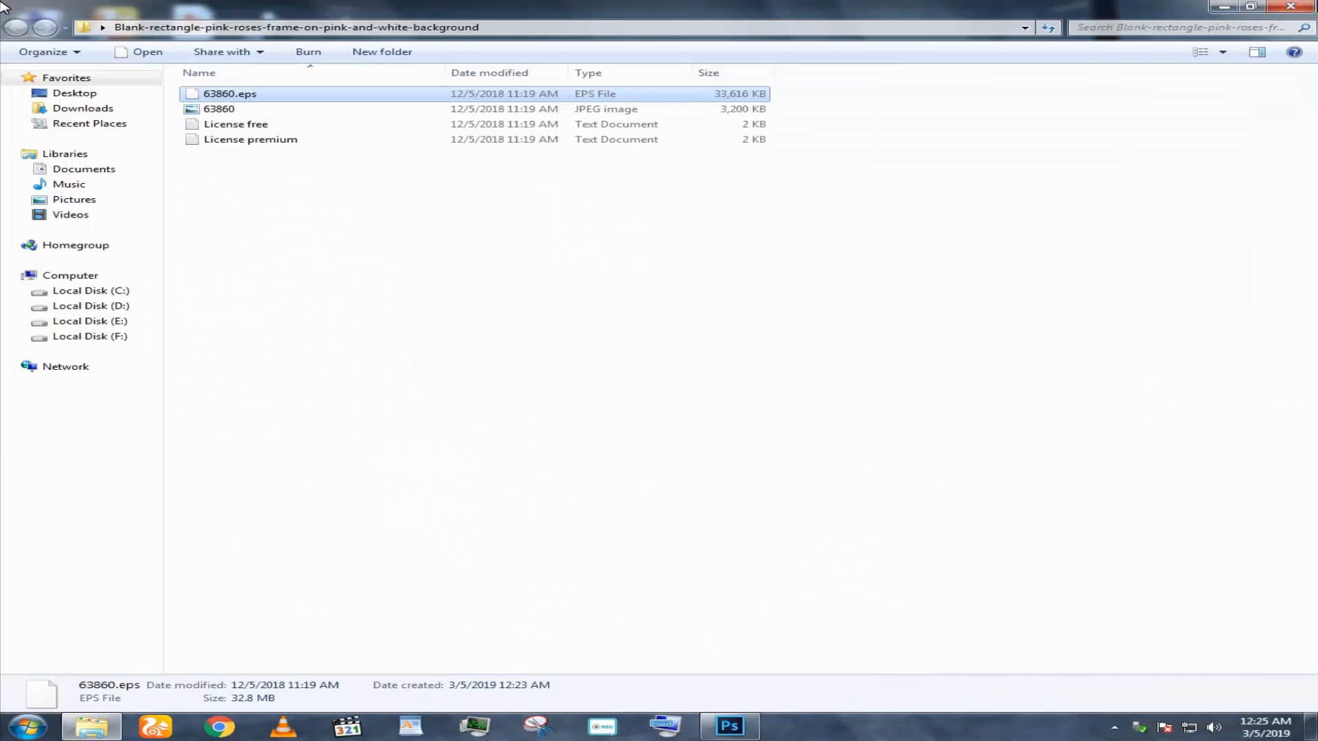
left_click(1222, 8)
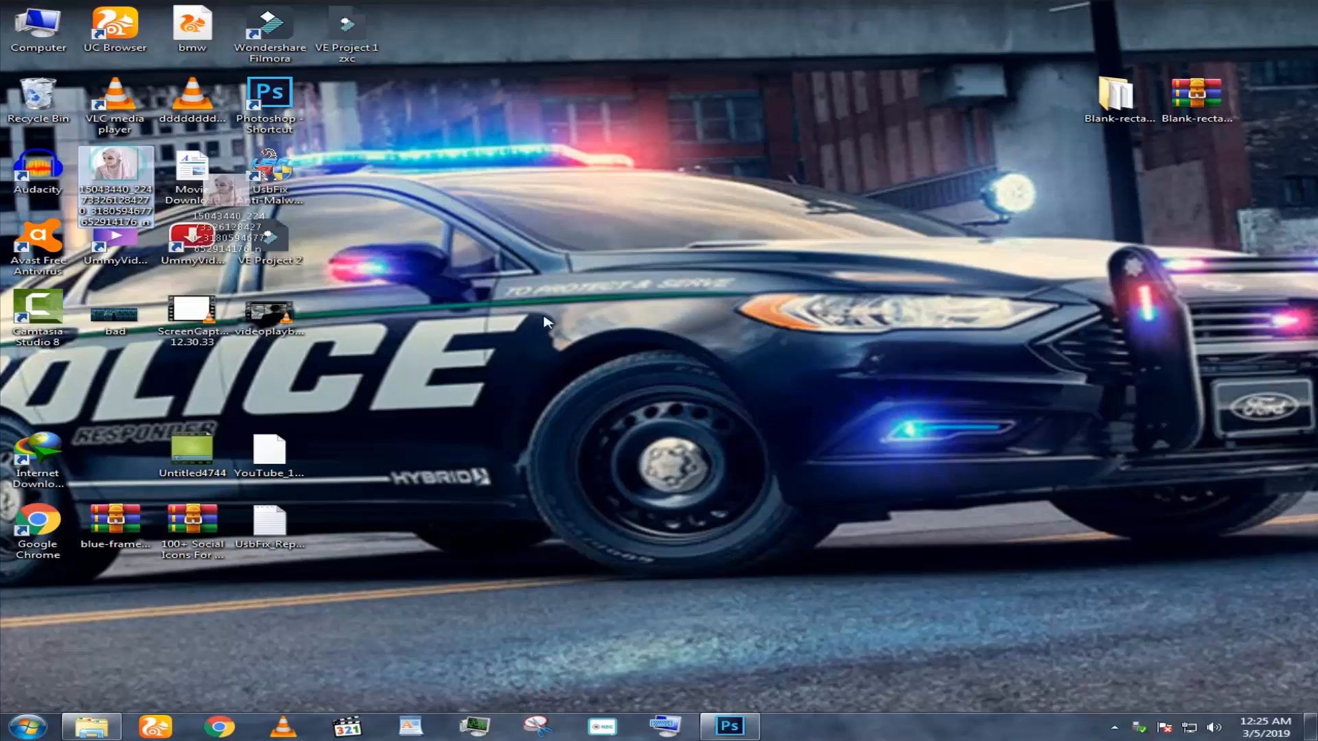
left_click(729, 727)
left_click(506, 253)
left_click(1222, 9)
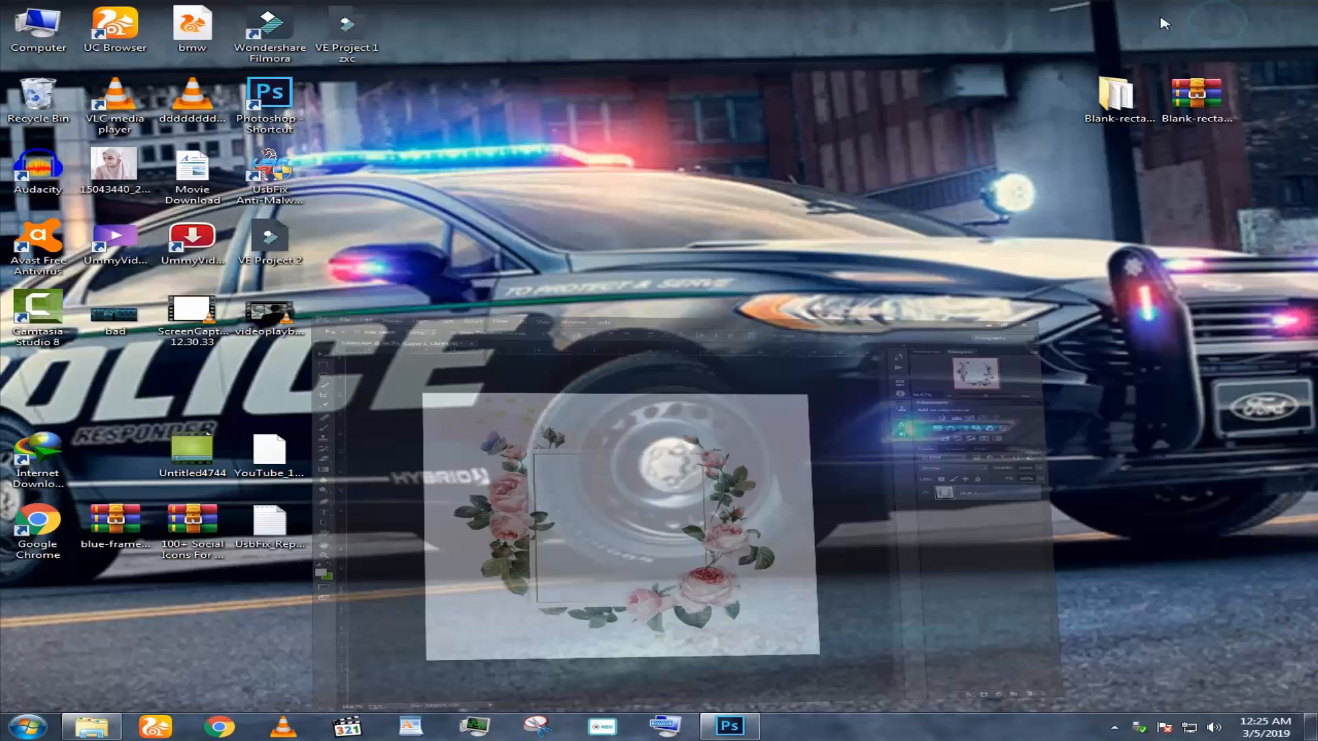
left_click(92, 726)
left_click_drag(459, 504, 584, 461)
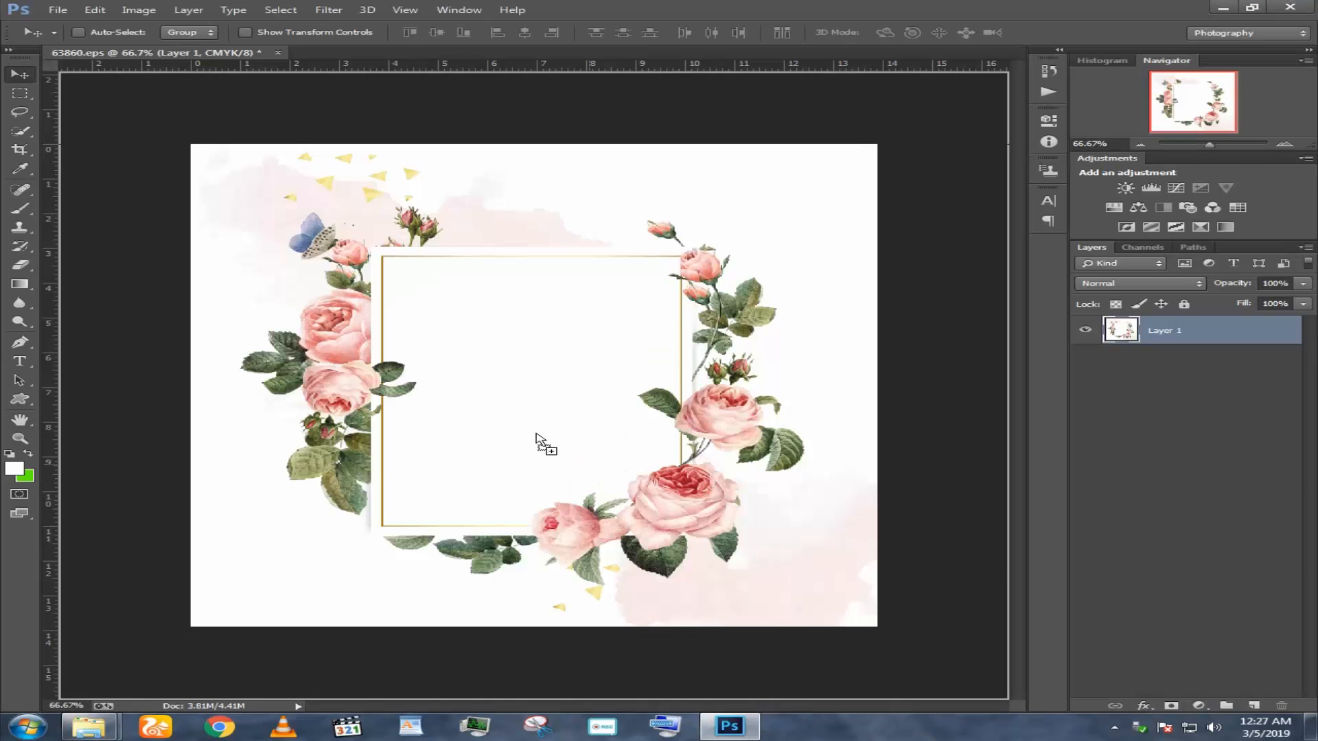
left_click_drag(509, 407, 508, 405)
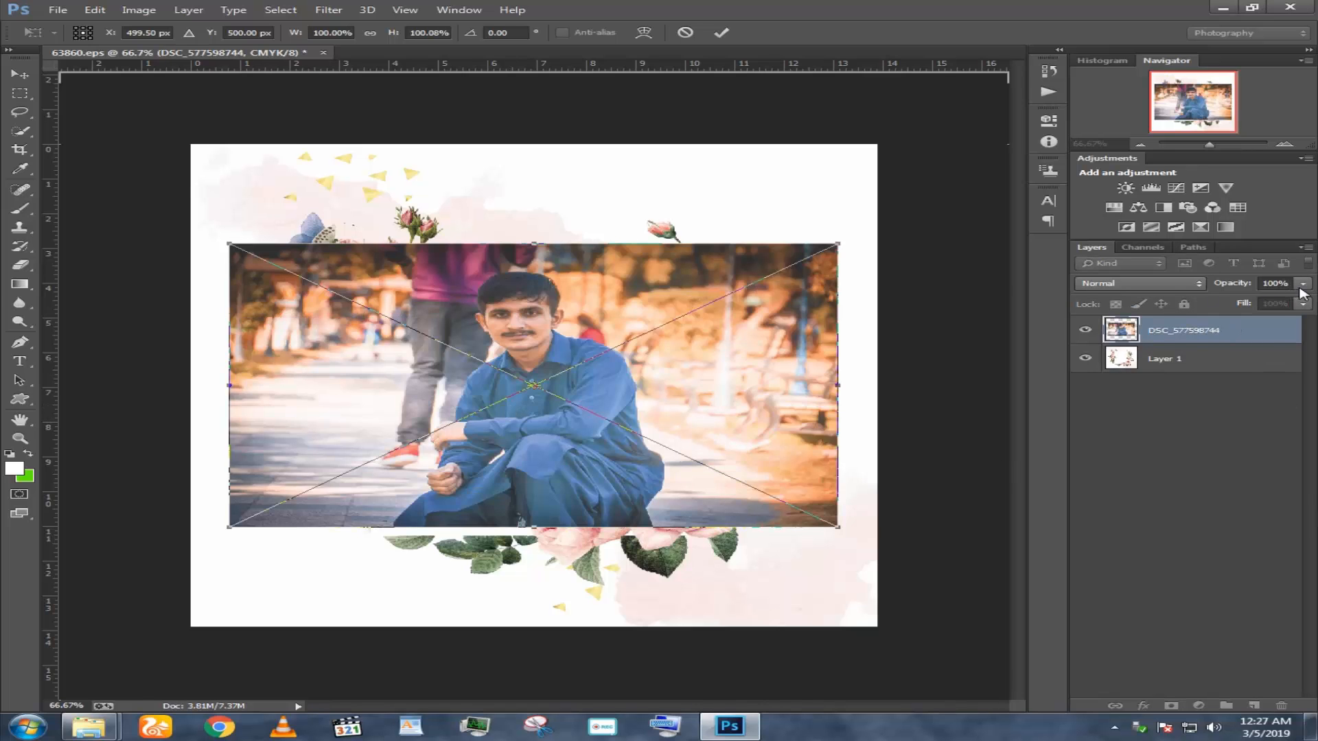
Lower the placed photo's opacity to 38%, then scale it to about 99.5% and position the seated man inside the frame.
left_click_drag(1301, 285, 1243, 304)
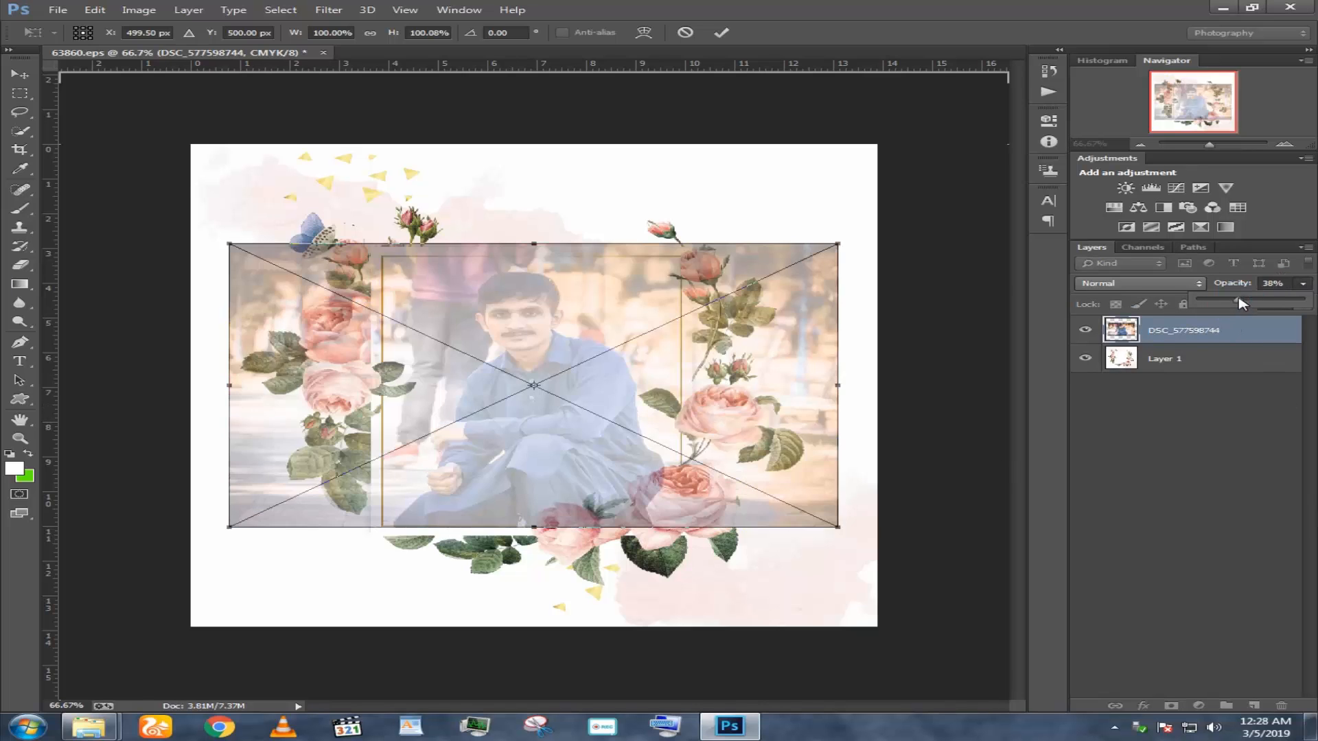
left_click_drag(707, 391, 705, 390)
left_click_drag(836, 527, 819, 516)
left_click_drag(655, 420, 648, 421)
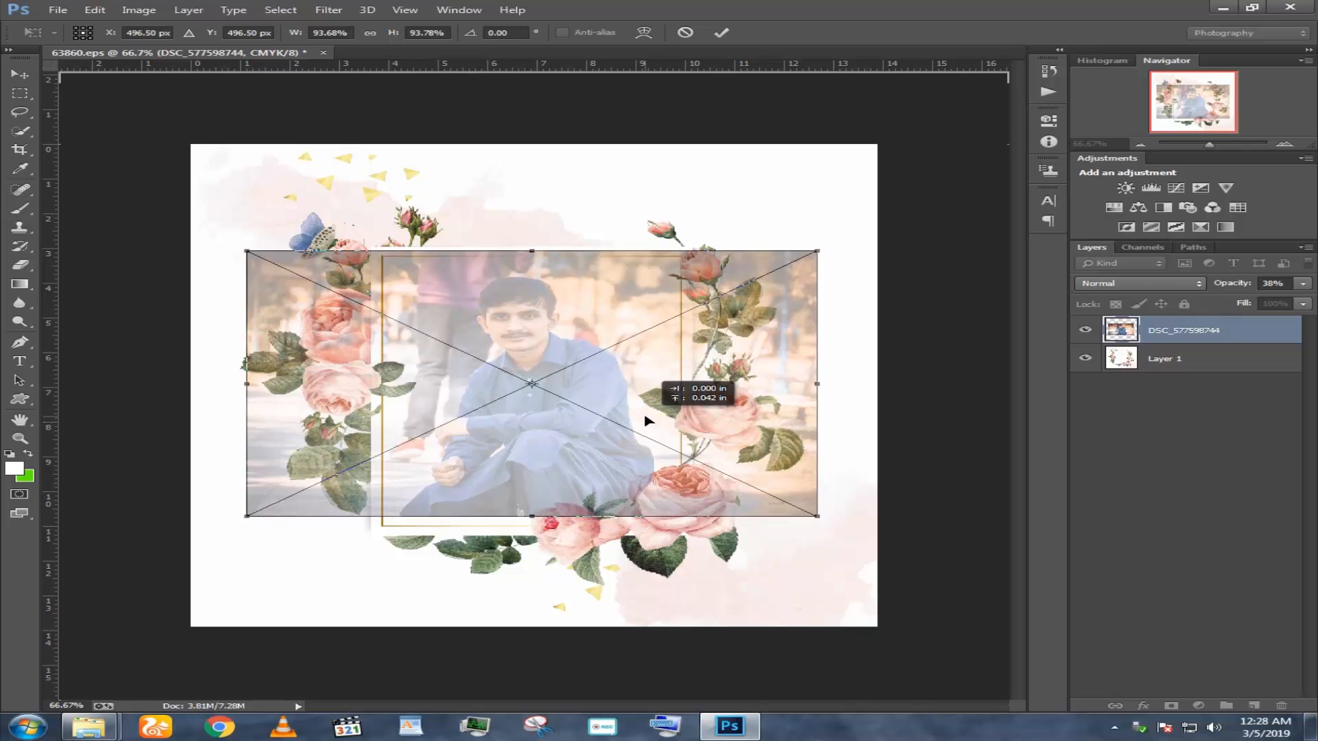
left_click_drag(811, 511, 836, 526)
left_click_drag(730, 471, 716, 476)
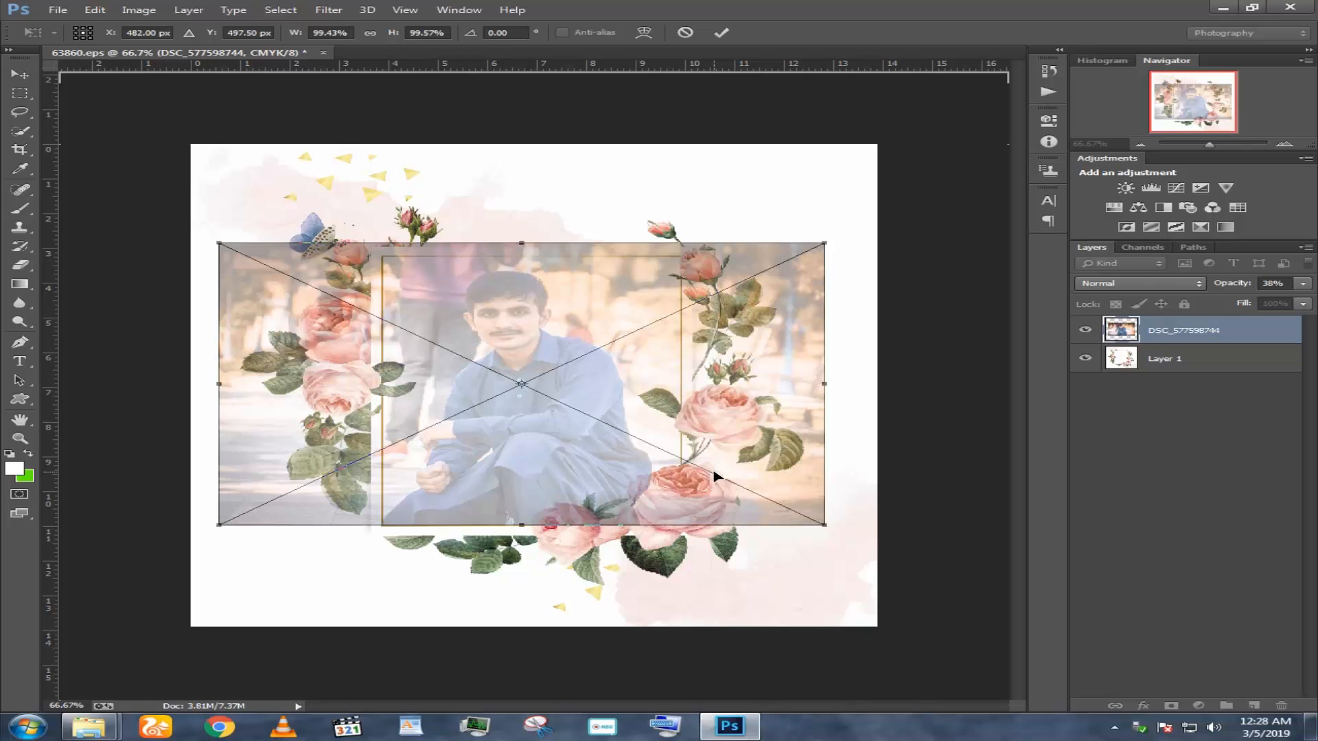
left_click(720, 32)
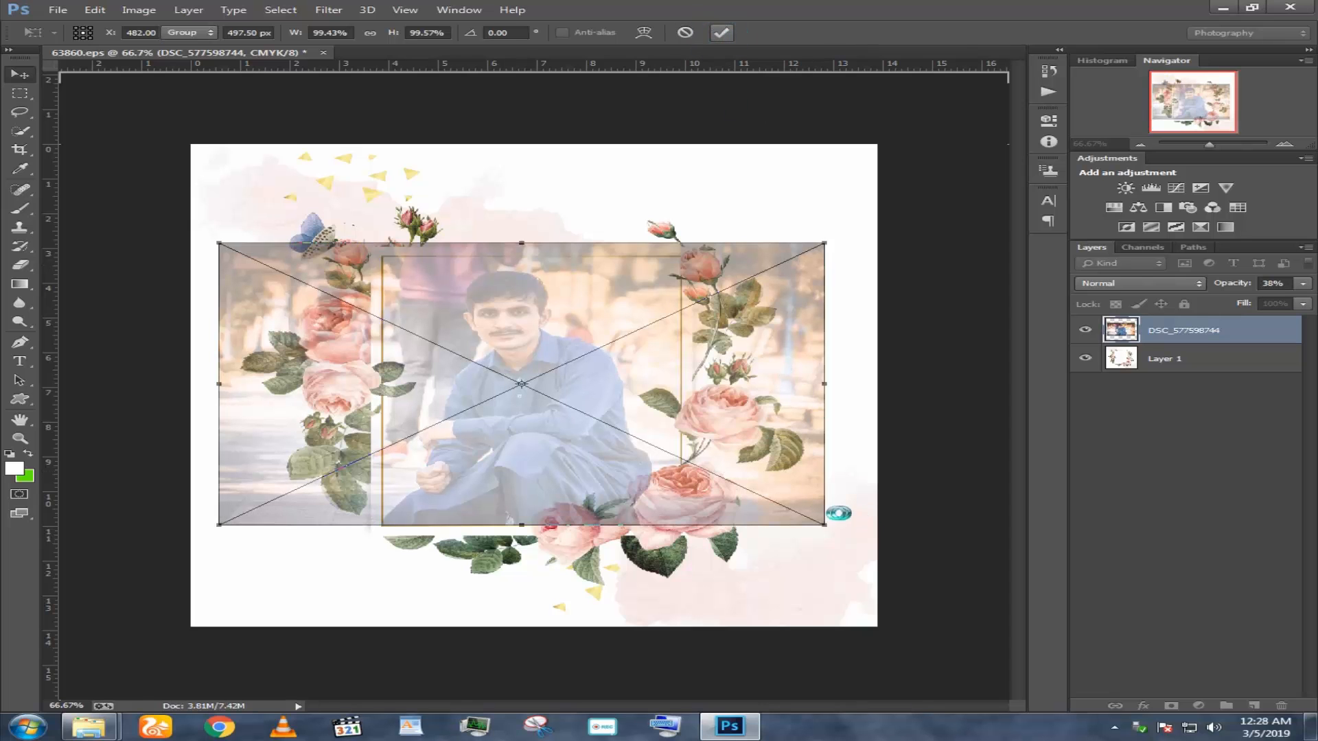
Rasterize the photo layer and delete the rectangular area extending past the gold frame's right edge.
key("ctrl+plus")
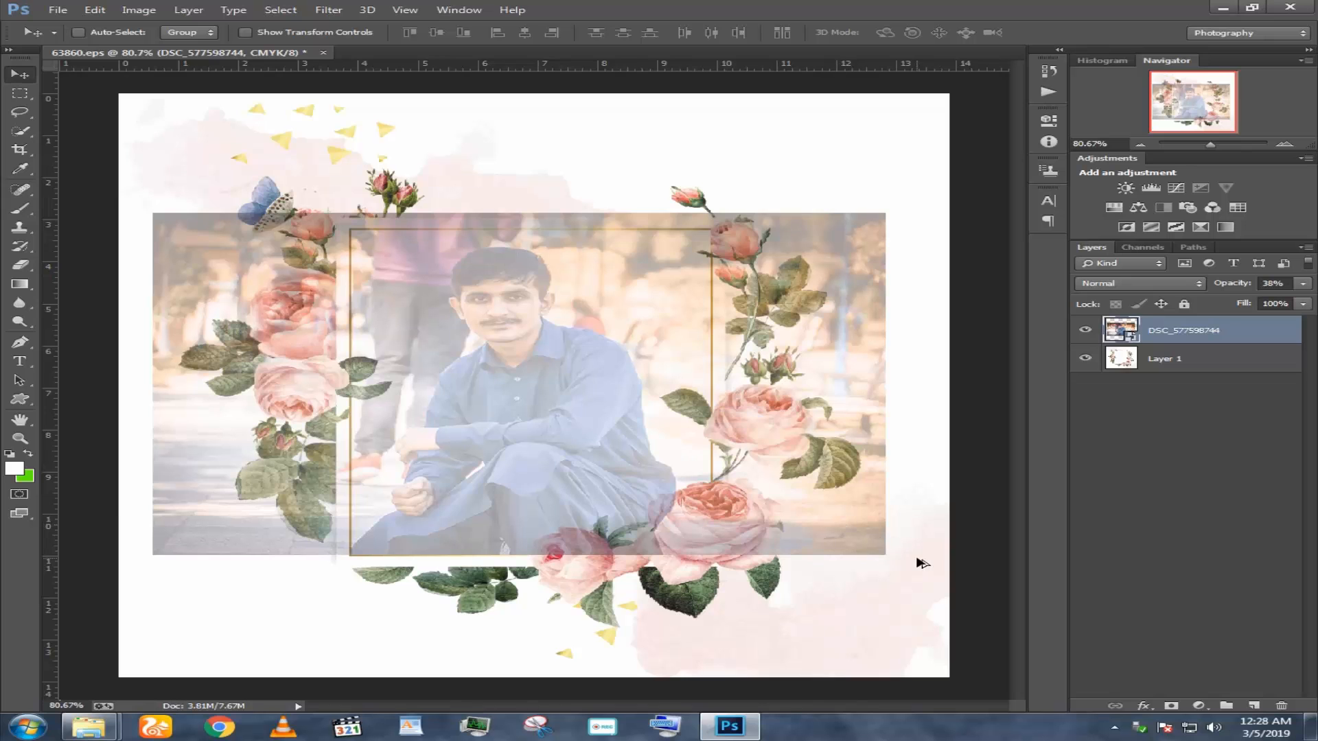
scroll(922, 562, "up", 1)
left_click(19, 92)
left_click_drag(933, 591, 691, 171)
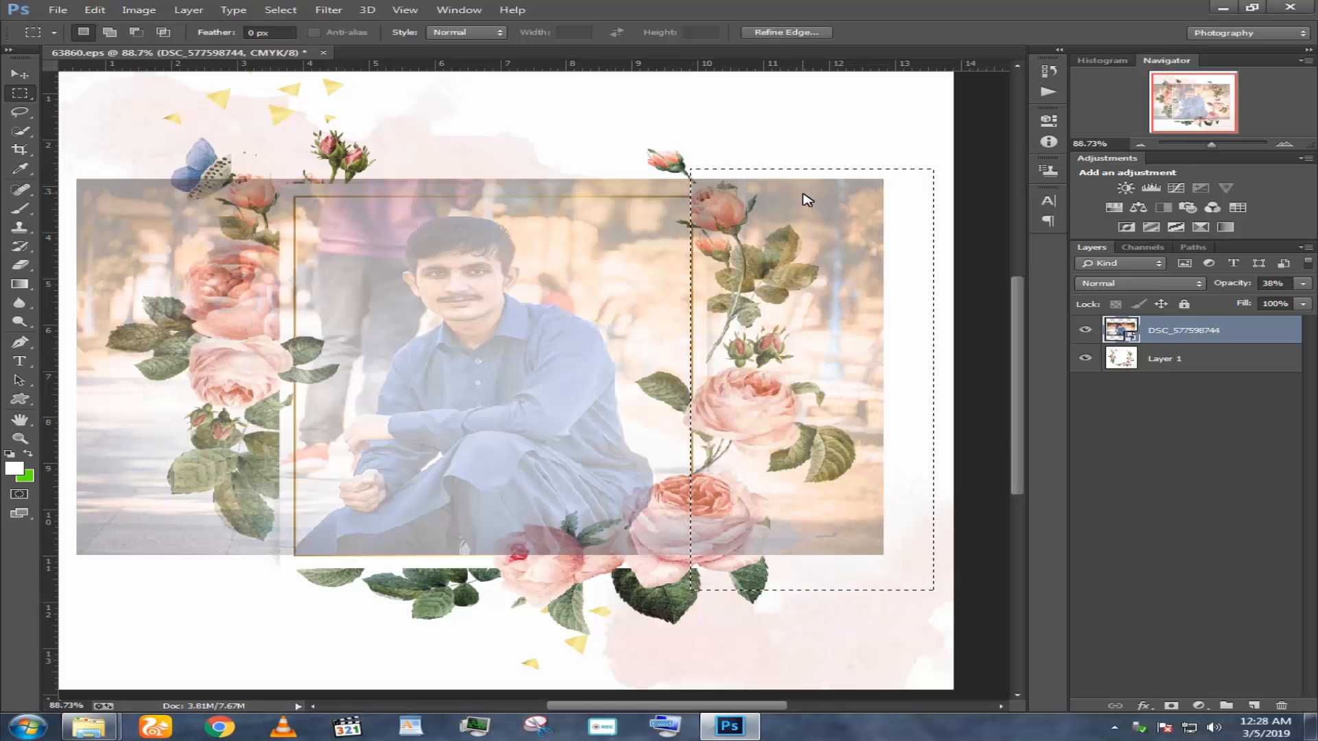
key("Delete")
left_click(506, 253)
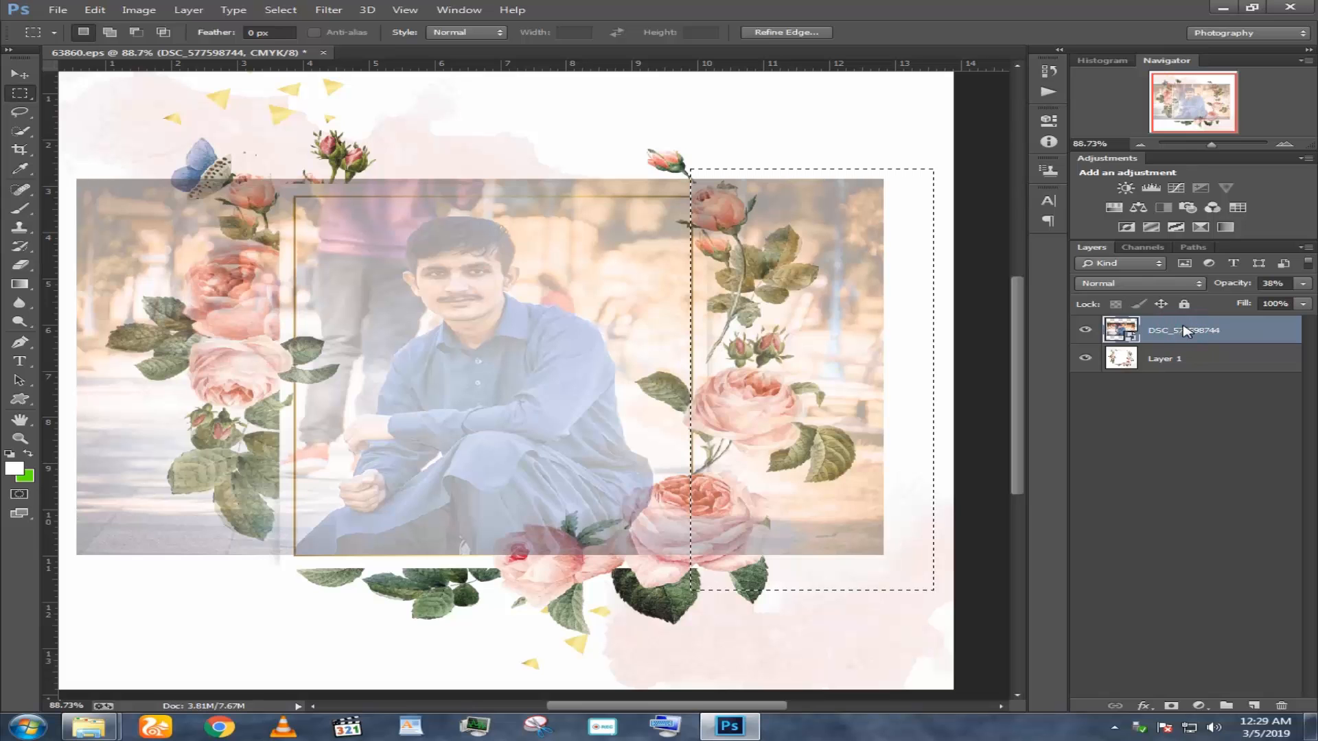
right_click(1186, 332)
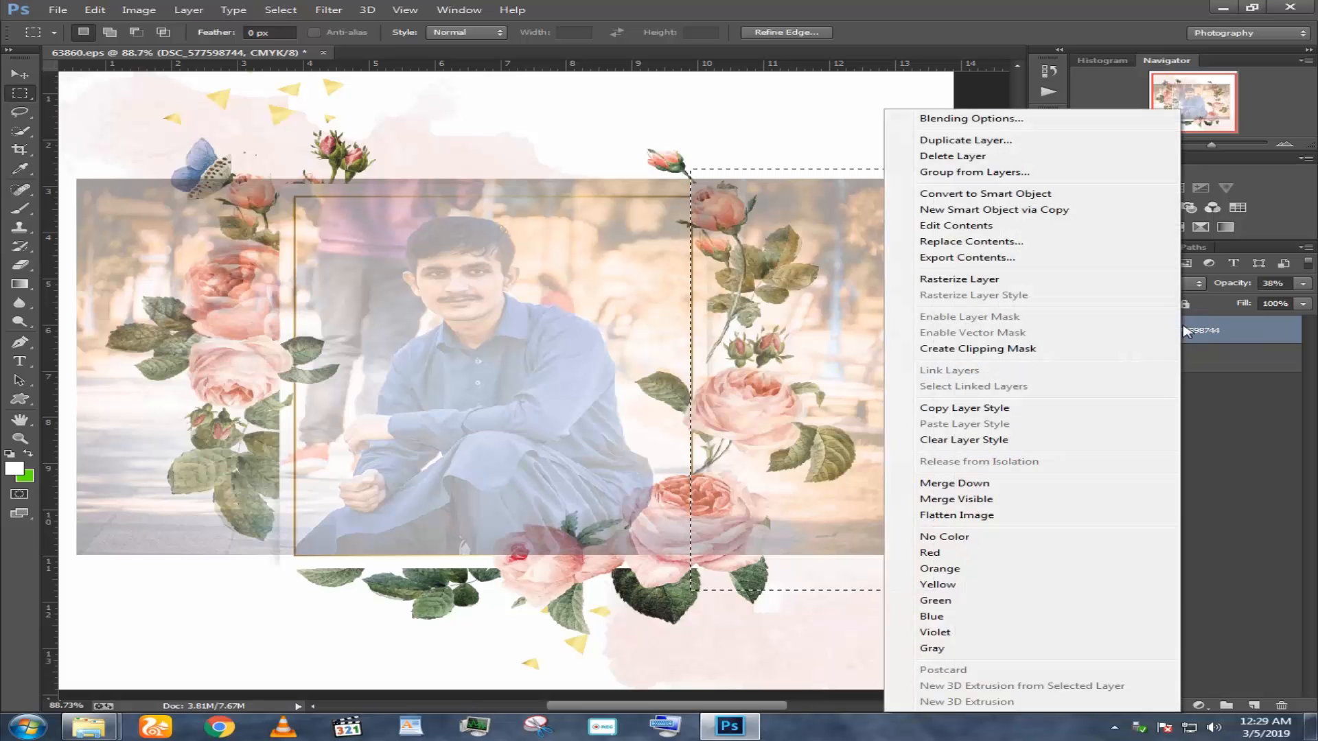
left_click(985, 282)
key("Delete")
Delete the photo areas extending past the gold frame's left and top edges using rectangular selections.
left_click_drag(62, 136, 294, 612)
key("Delete")
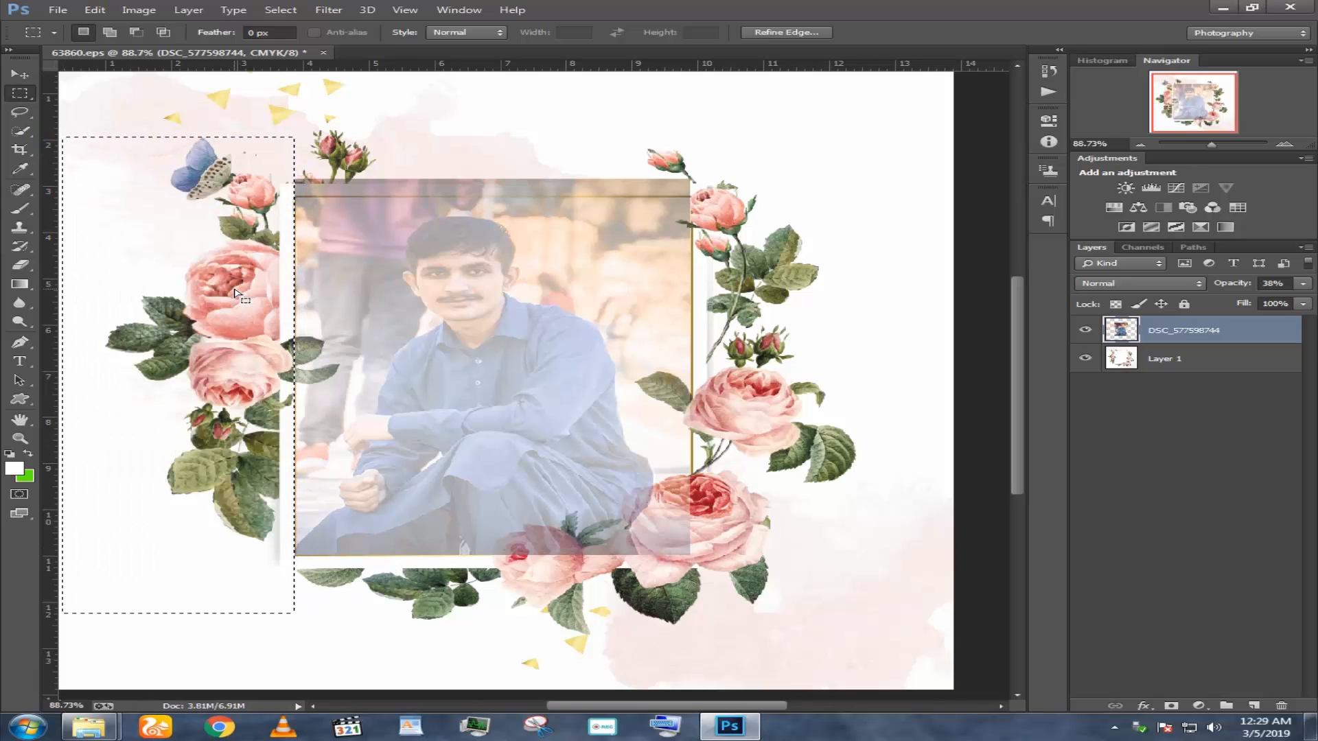
left_click_drag(180, 96, 716, 195)
key("Delete")
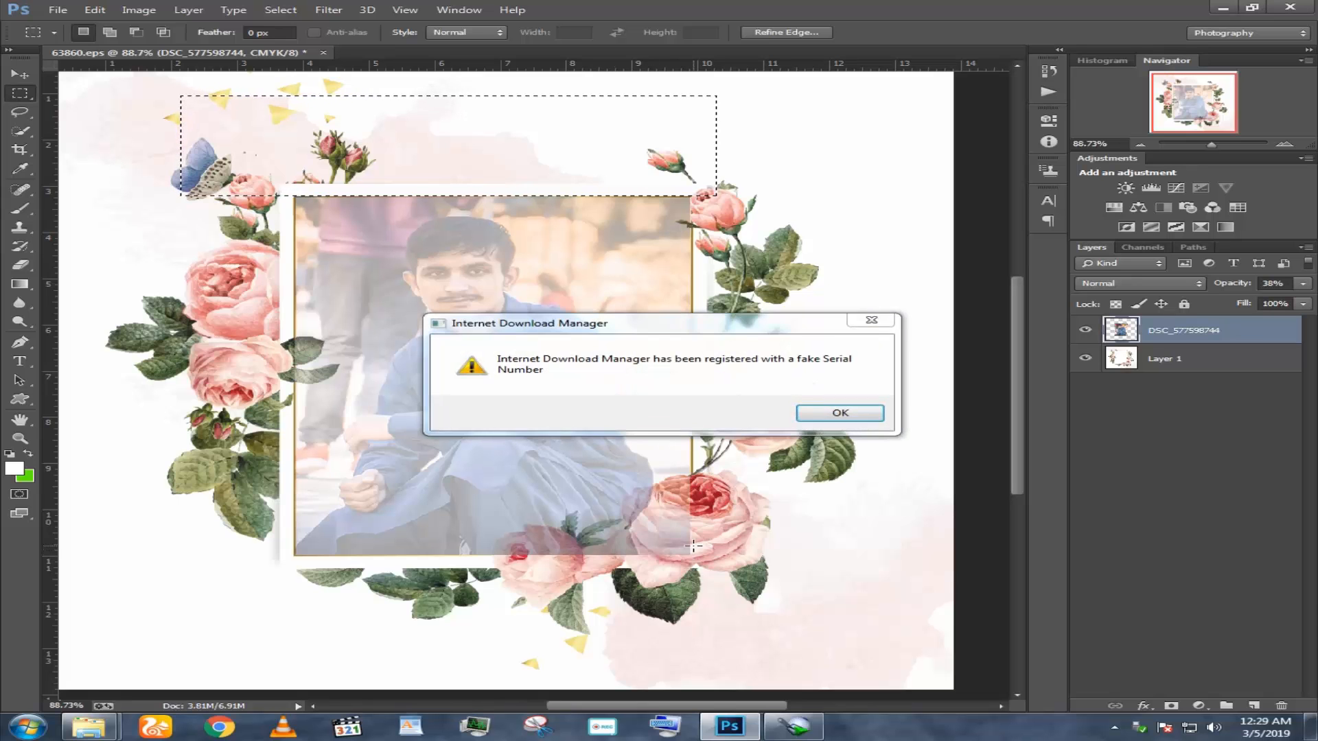
left_click(840, 412)
Erase the photo over the upper petals of the large rose at the frame's lower-right corner, reducing the eraser from 25 to 6 px.
scroll(697, 532, "up", 1)
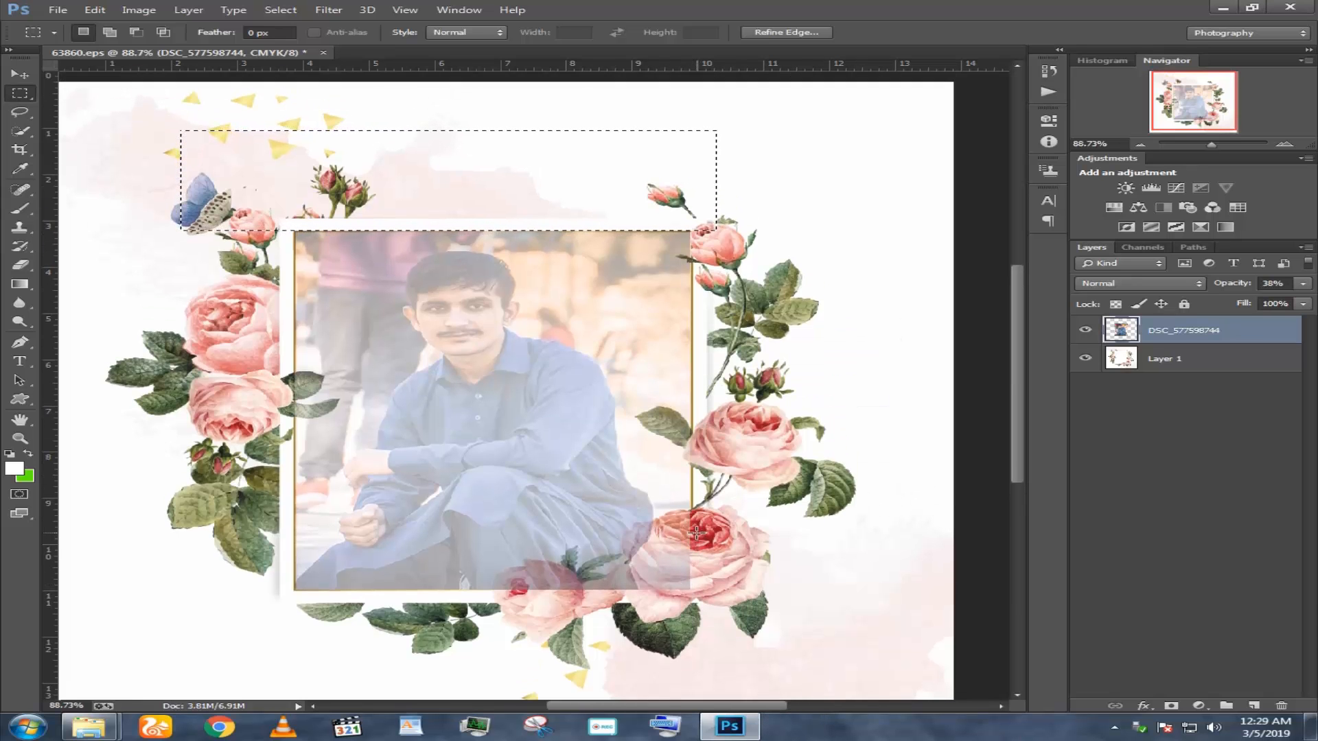
scroll(680, 528, "up", 1)
scroll(656, 522, "up", 1)
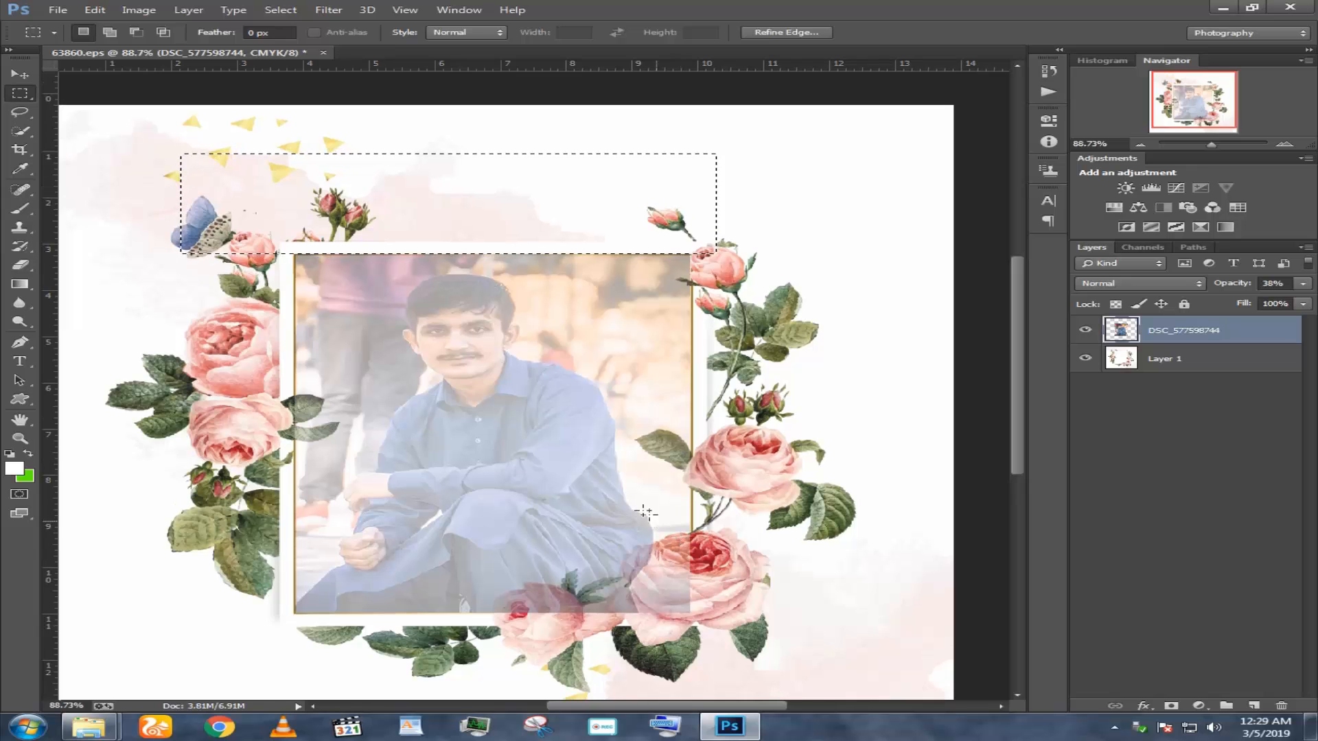
scroll(656, 522, "down", 1)
left_click(20, 209)
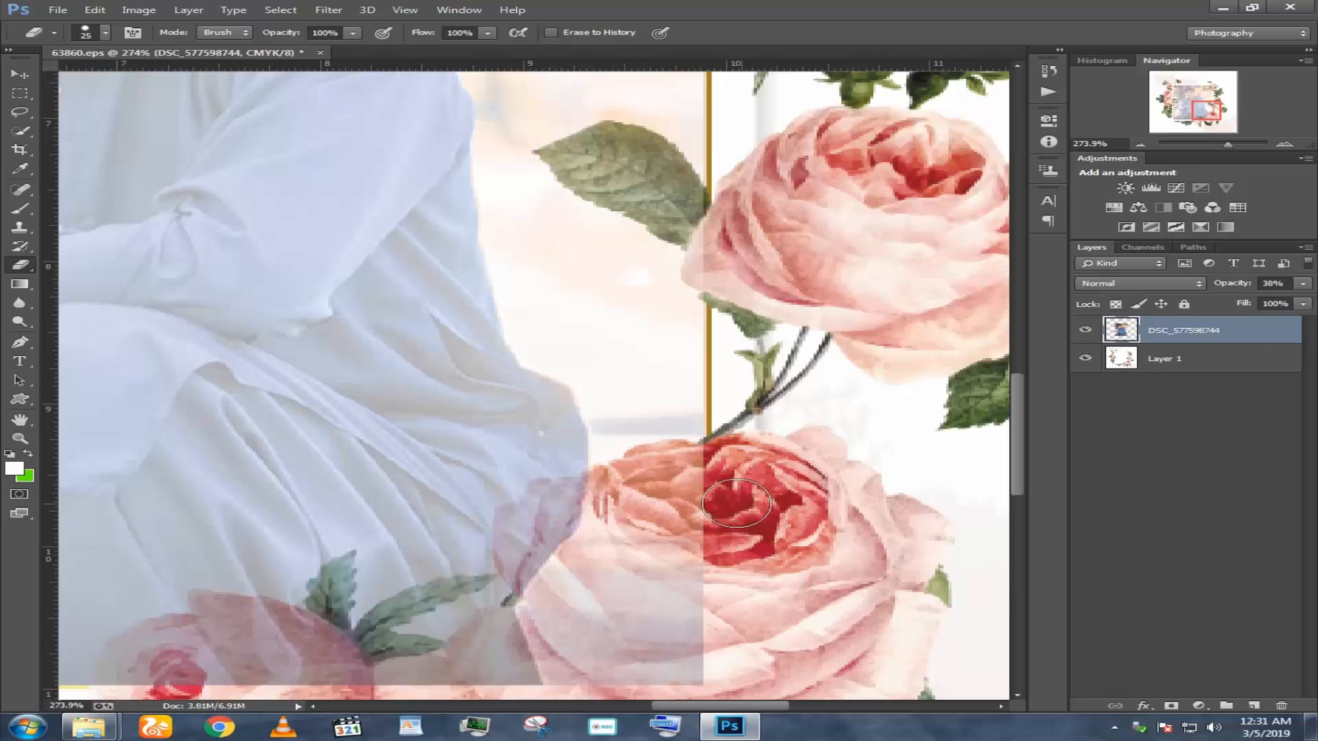
mouse_move(737, 503)
left_mouse_down()
mouse_move(716, 554)
mouse_move(699, 478)
mouse_move(686, 496)
mouse_move(704, 492)
mouse_move(596, 466)
mouse_move(555, 488)
mouse_move(627, 536)
mouse_move(493, 565)
mouse_move(555, 533)
mouse_move(477, 498)
mouse_move(790, 462)
mouse_move(683, 454)
mouse_move(468, 504)
mouse_move(447, 495)
mouse_move(453, 474)
mouse_move(425, 475)
mouse_move(409, 506)
mouse_move(381, 510)
left_mouse_up()
scroll(686, 460, "up", 5)
scroll(685, 460, "down", 1)
scroll(521, 515, "down", 2)
scroll(555, 534, "down", 1)
key("bracketleft")
key("bracketleft")
key("bracketleft")
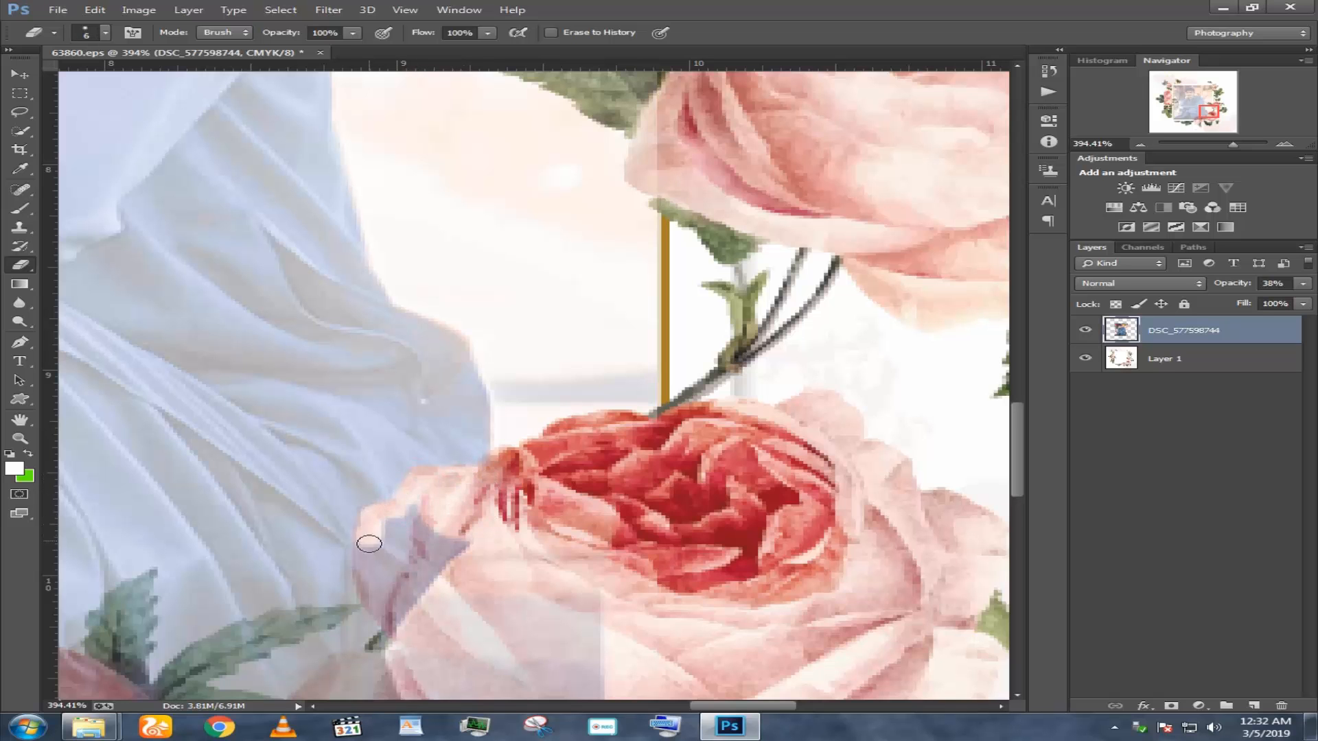
Enlarge the eraser to 30 px and erase the photo over the large rose's remaining lower and left petals.
scroll(368, 544, "down", 3)
key("bracketright")
key("bracketright")
key("bracketright")
key("bracketright")
key("bracketright")
key("bracketright")
key("bracketright")
key("bracketright")
mouse_move(435, 412)
left_mouse_down()
mouse_move(447, 485)
mouse_move(436, 530)
mouse_move(539, 480)
mouse_move(515, 626)
left_mouse_up()
scroll(447, 549, "down", 2)
mouse_move(329, 508)
left_mouse_down()
mouse_move(392, 462)
mouse_move(360, 471)
mouse_move(336, 529)
mouse_move(241, 529)
mouse_move(194, 503)
left_mouse_up()
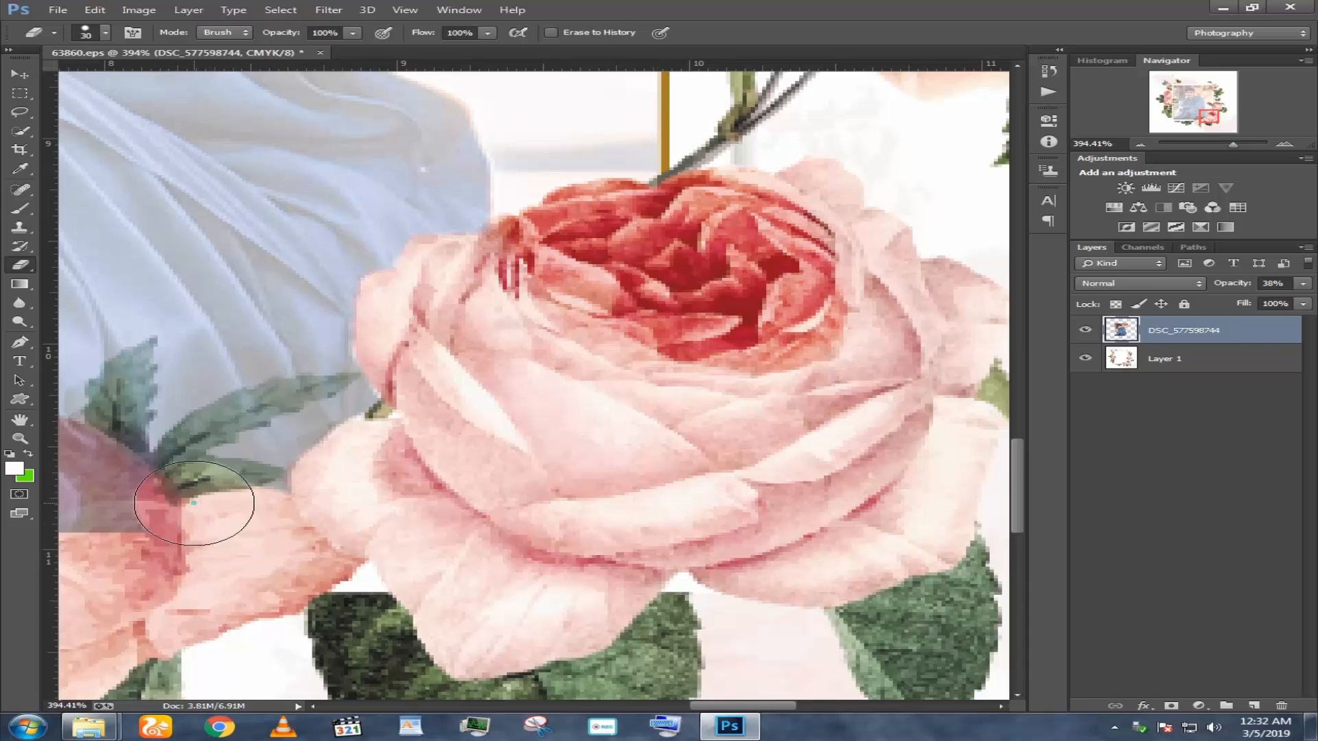
Erase the photo over the smaller rose on the frame's bottom edge and over its upright leaf, finishing with a 5 px eraser.
scroll(481, 521, "left", 5)
mouse_move(543, 527)
left_mouse_down()
mouse_move(558, 493)
mouse_move(619, 473)
mouse_move(706, 513)
mouse_move(672, 523)
mouse_move(780, 475)
mouse_move(746, 463)
mouse_move(630, 499)
left_mouse_up()
left_click(557, 487)
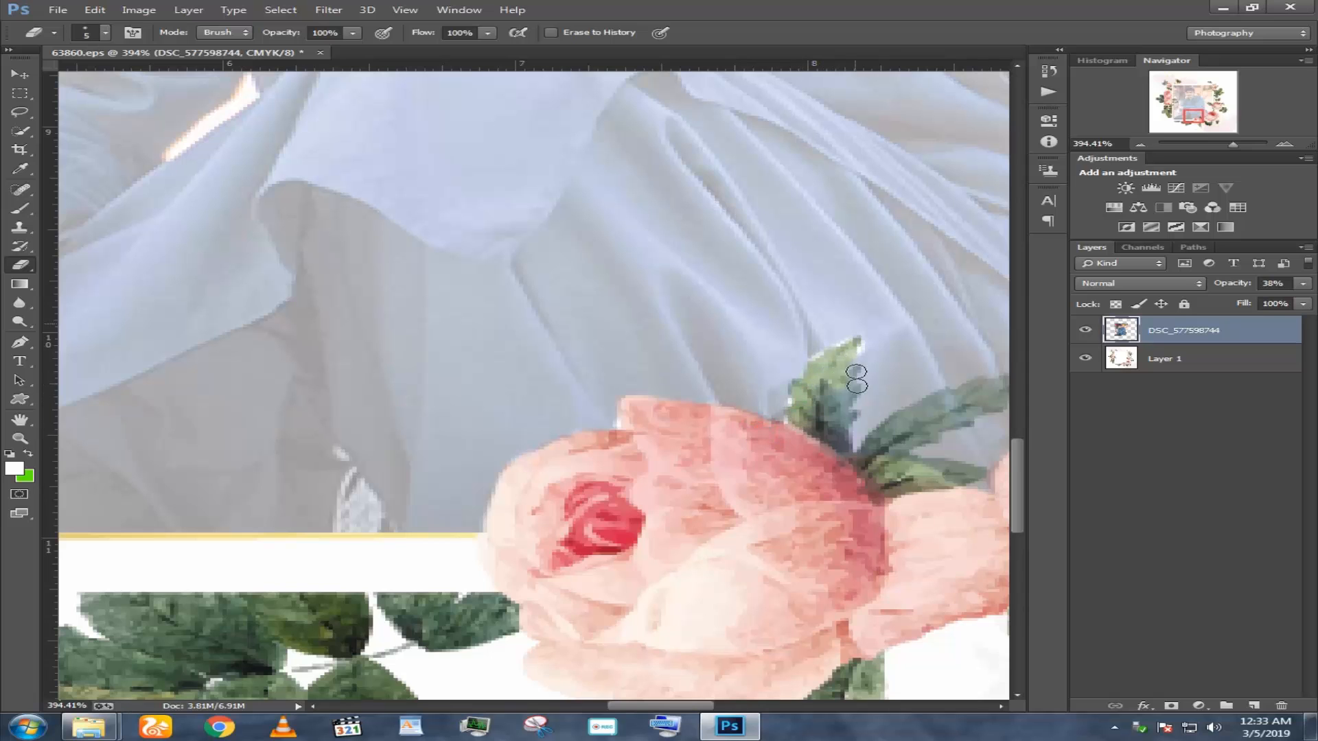
Raise the photo layer's opacity to 73%.
scroll(836, 472, "up", 2)
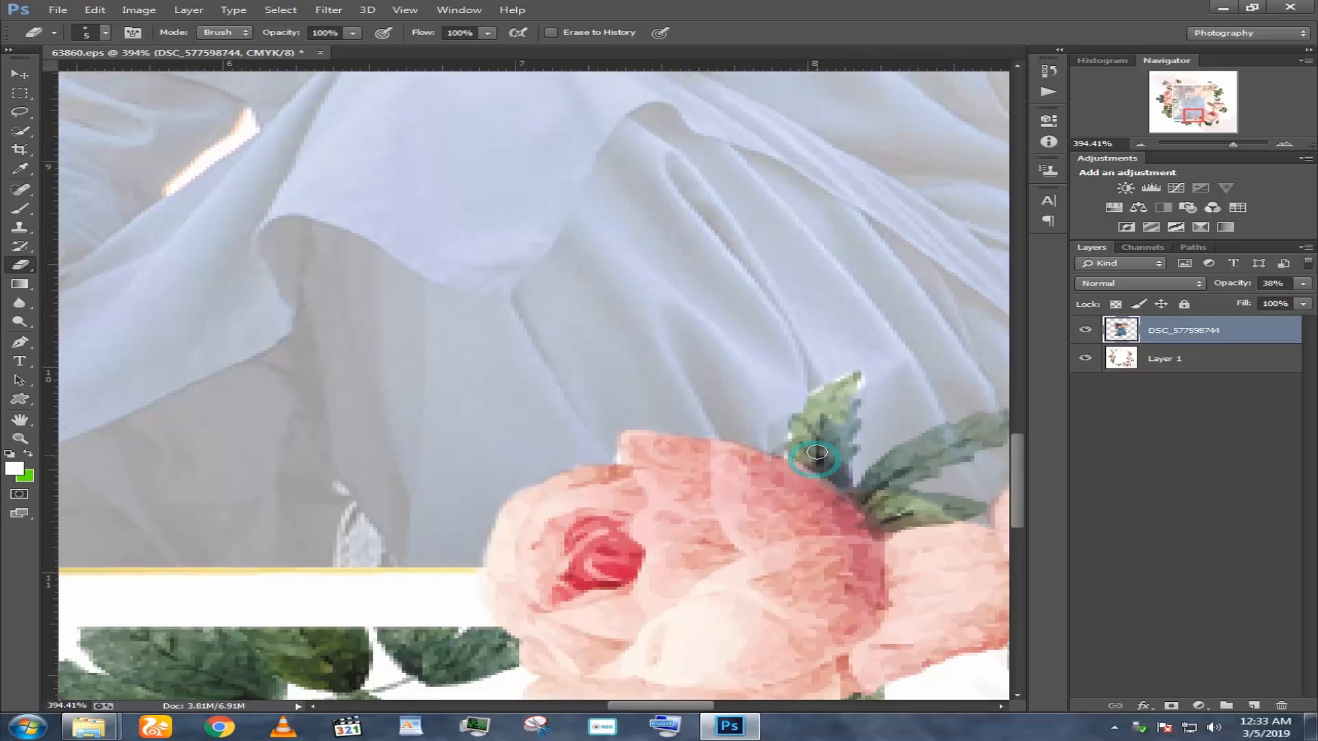
left_click(1303, 283)
left_click(1303, 304)
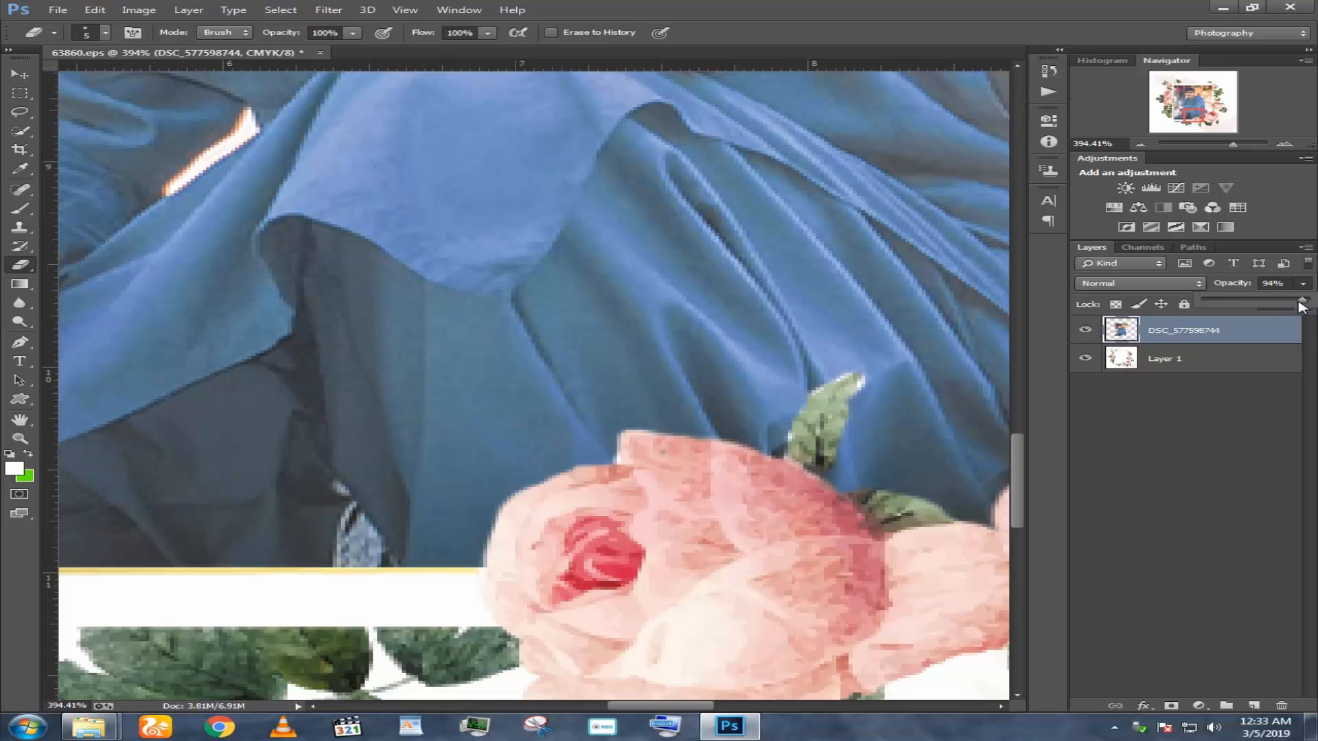
left_click(1303, 283)
left_click(1278, 304)
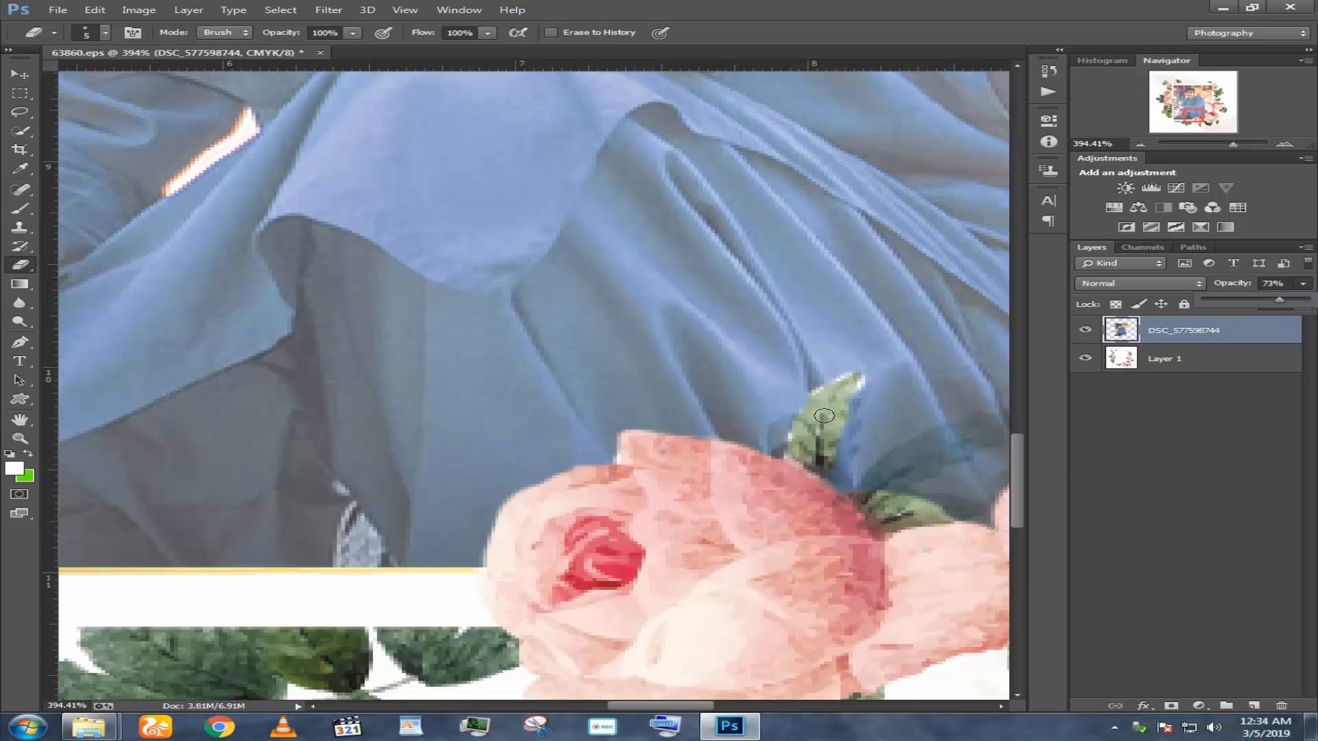
Erase the photo over the long slender leaf and the low leaf between the small bottom rose and the large rose with the 5 px eraser.
left_click_drag(862, 520, 913, 474)
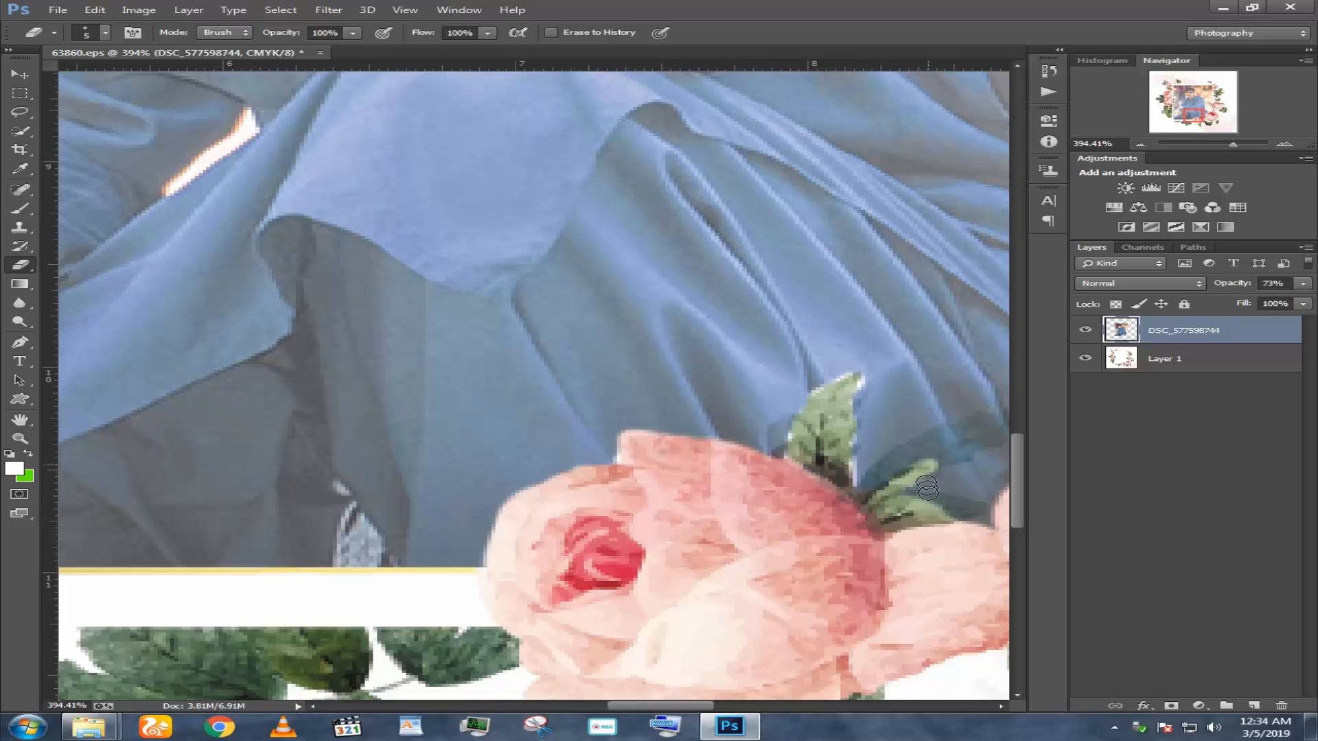
scroll(824, 522, "up", 1)
scroll(686, 535, "right", 4)
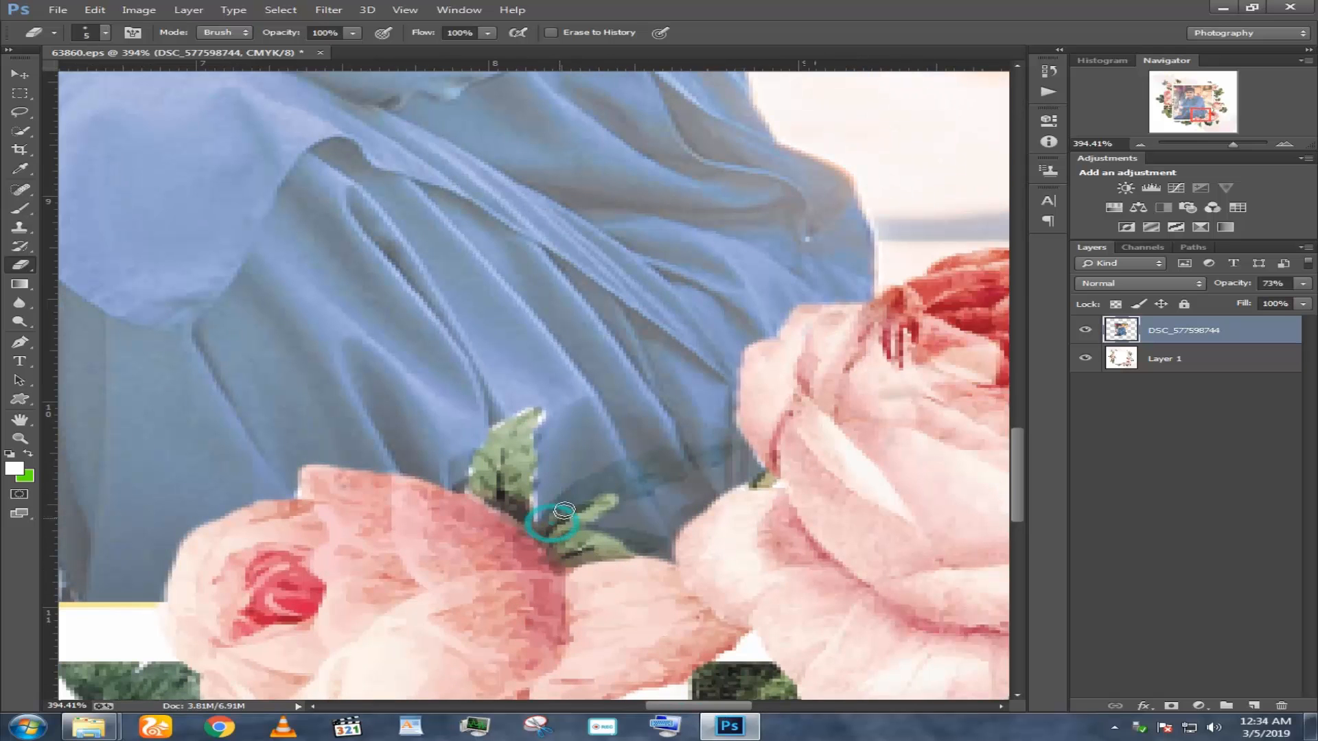
mouse_move(562, 516)
left_mouse_down()
mouse_move(604, 486)
mouse_move(681, 464)
left_mouse_up()
scroll(640, 508, "up", 5)
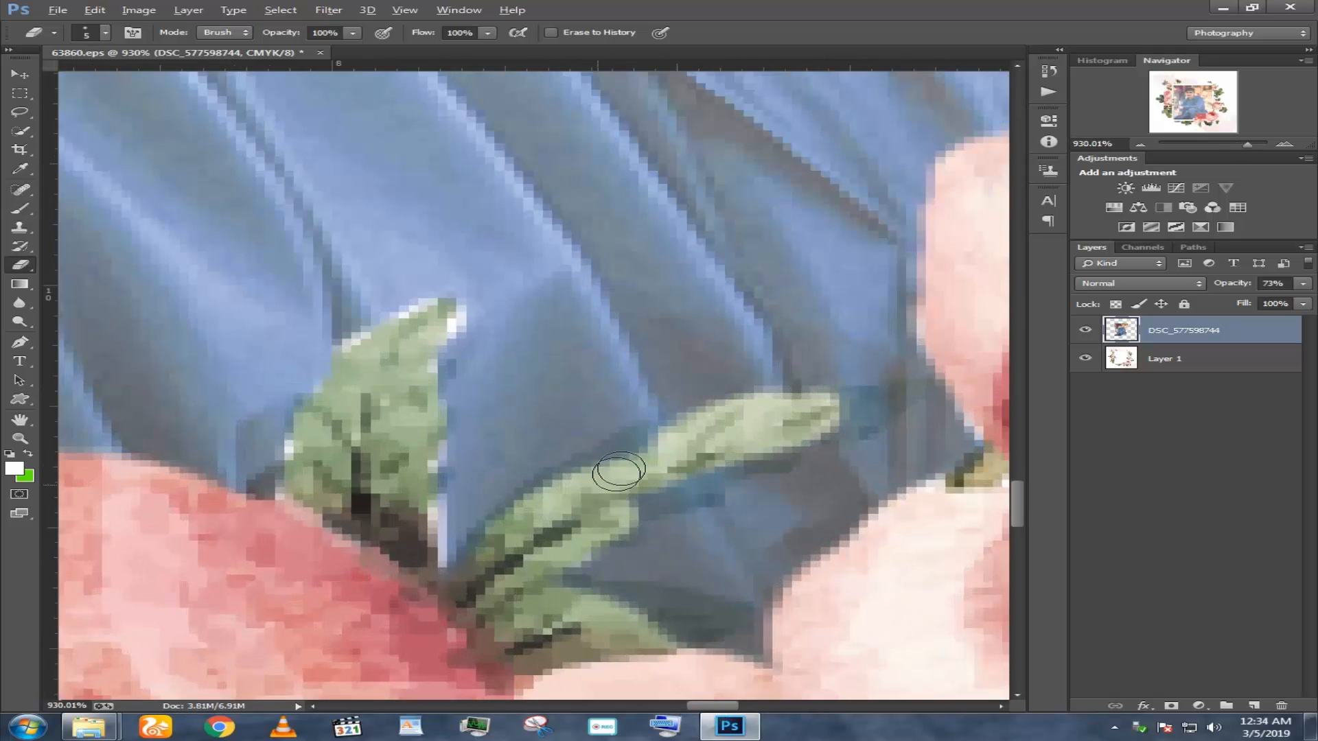
mouse_move(535, 546)
left_mouse_down()
mouse_move(728, 449)
mouse_move(877, 404)
left_mouse_up()
left_click_drag(664, 488, 628, 507)
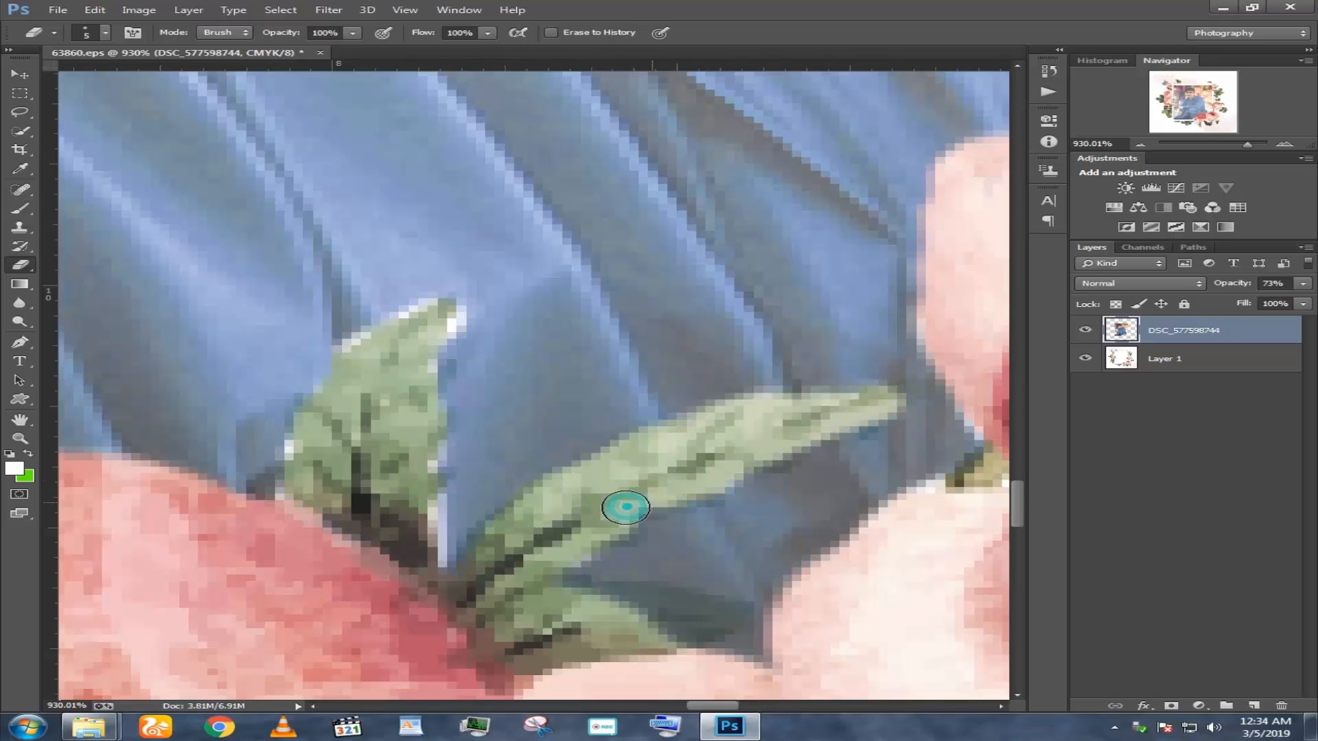
mouse_move(650, 610)
left_mouse_down()
mouse_move(738, 607)
mouse_move(604, 603)
mouse_move(736, 603)
left_mouse_up()
Erase the photo over the two leaves overlapping the frame's left edge beside the roses, undoing and redoing a stray stroke.
scroll(983, 477, "down", 10)
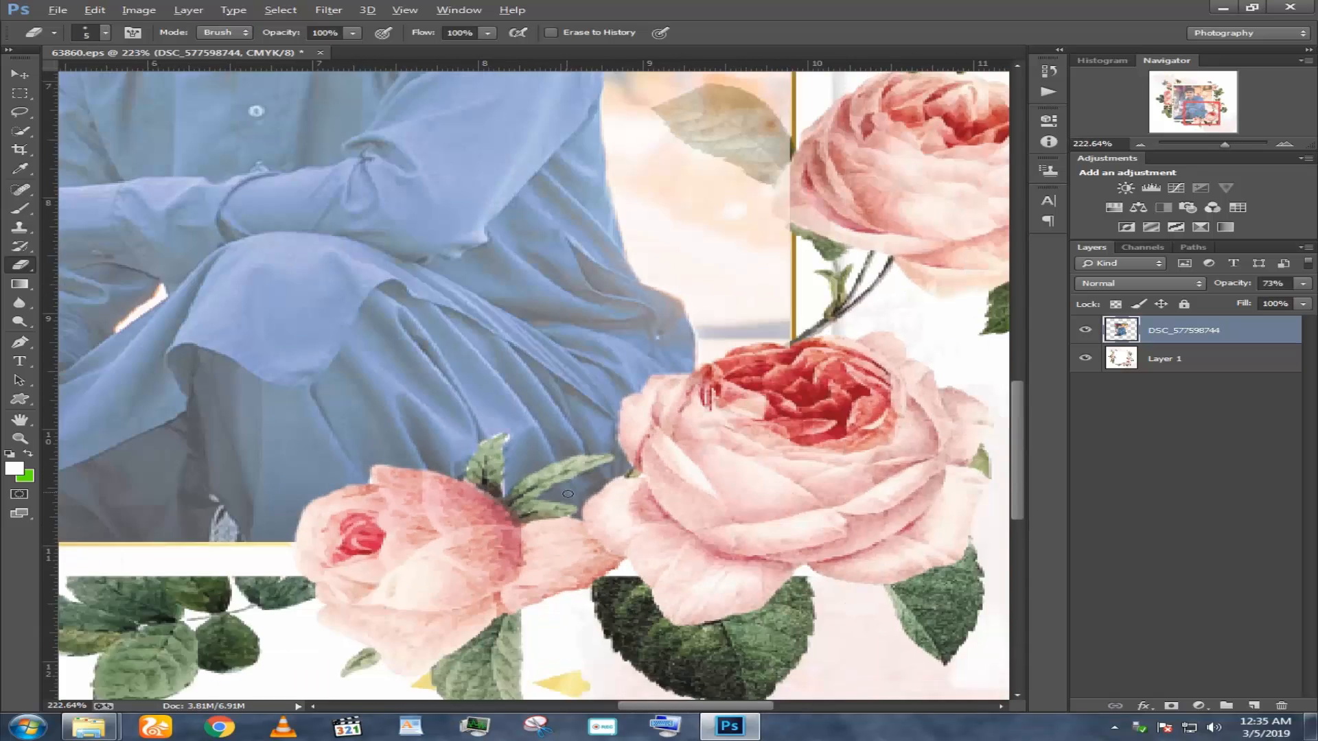
left_click_drag(700, 711, 635, 711)
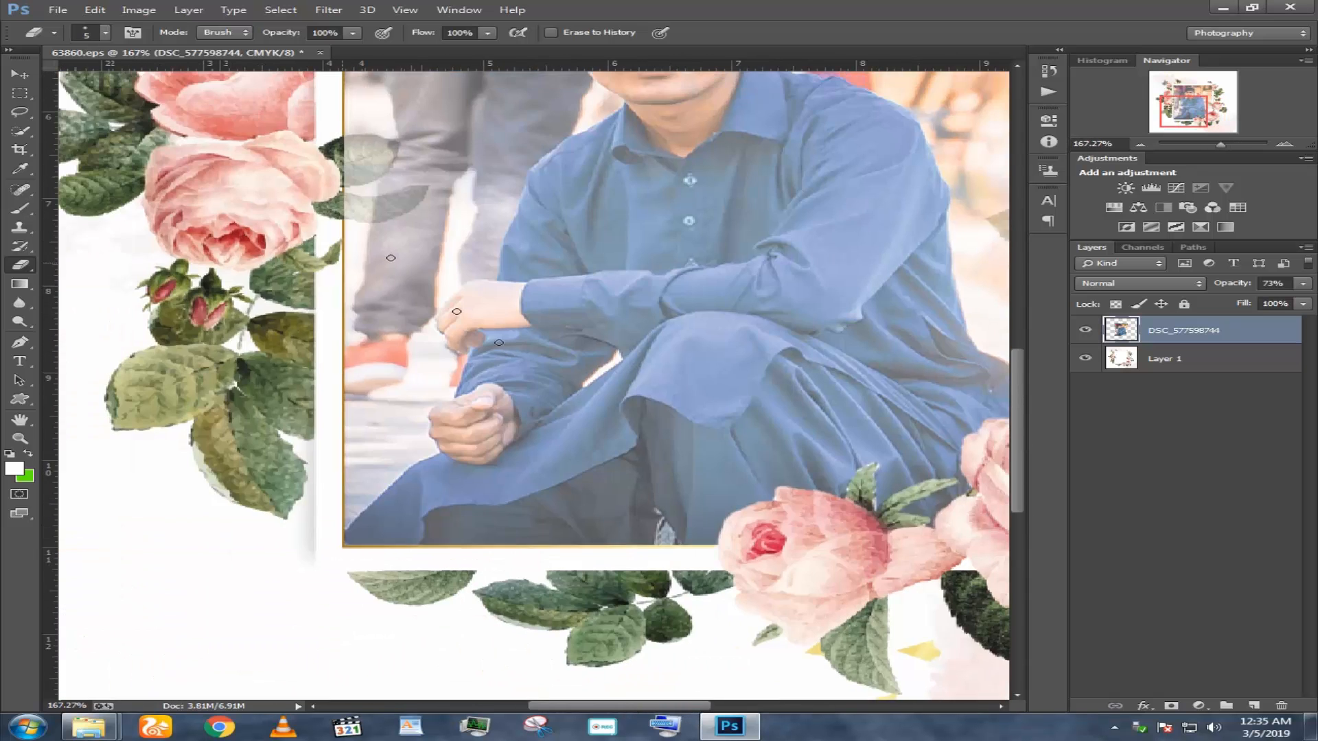
scroll(350, 261, "up", 10)
mouse_move(401, 133)
left_mouse_down()
mouse_move(597, 172)
mouse_move(567, 253)
mouse_move(530, 300)
mouse_move(561, 281)
mouse_move(450, 350)
mouse_move(348, 382)
mouse_move(546, 248)
mouse_move(501, 183)
mouse_move(365, 170)
mouse_move(454, 187)
mouse_move(311, 226)
mouse_move(495, 268)
mouse_move(477, 245)
mouse_move(316, 315)
mouse_move(439, 233)
mouse_move(410, 261)
mouse_move(438, 282)
mouse_move(362, 338)
left_mouse_up()
mouse_move(295, 456)
left_mouse_down()
mouse_move(379, 470)
mouse_move(545, 470)
mouse_move(749, 406)
mouse_move(671, 506)
left_mouse_up()
key("ctrl+z")
mouse_move(323, 559)
left_mouse_down()
mouse_move(492, 547)
mouse_move(344, 471)
mouse_move(519, 481)
mouse_move(748, 408)
mouse_move(680, 474)
mouse_move(512, 568)
mouse_move(644, 470)
left_mouse_up()
scroll(264, 515, "down", 6)
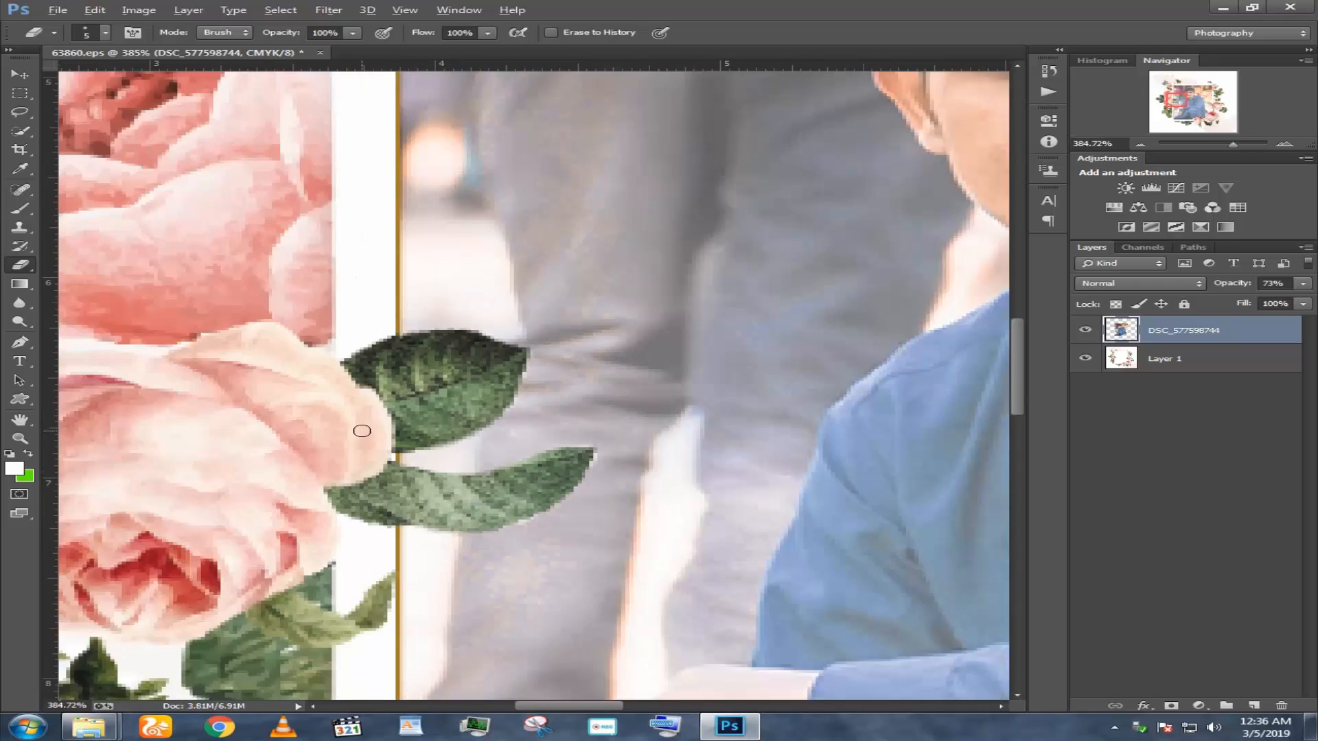
Erase the photo over the thin green sepal crossing the frame's upper-right edge, stepping back excess erasing and reducing the eraser to 2 px.
scroll(847, 283, "up", 3)
scroll(846, 283, "up", 3)
mouse_move(788, 294)
left_mouse_down()
mouse_move(692, 272)
mouse_move(741, 300)
left_mouse_up()
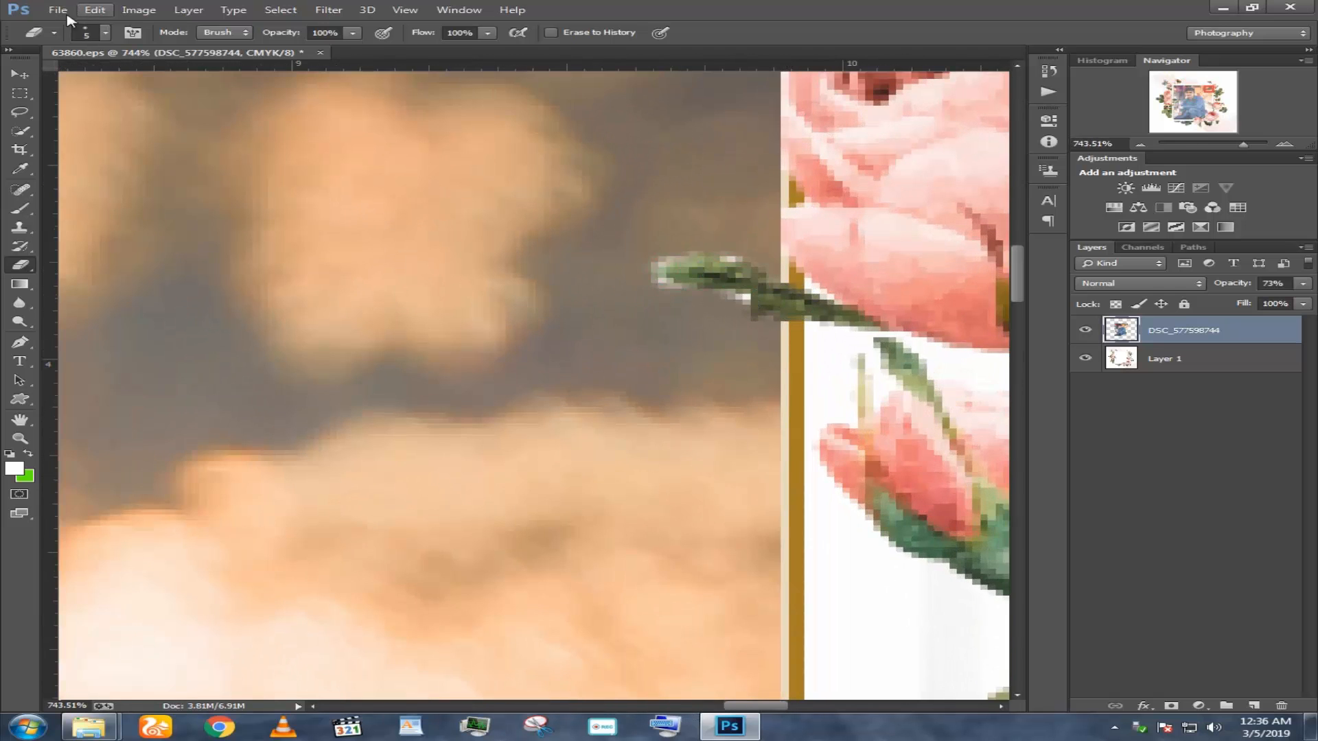
left_click(95, 9)
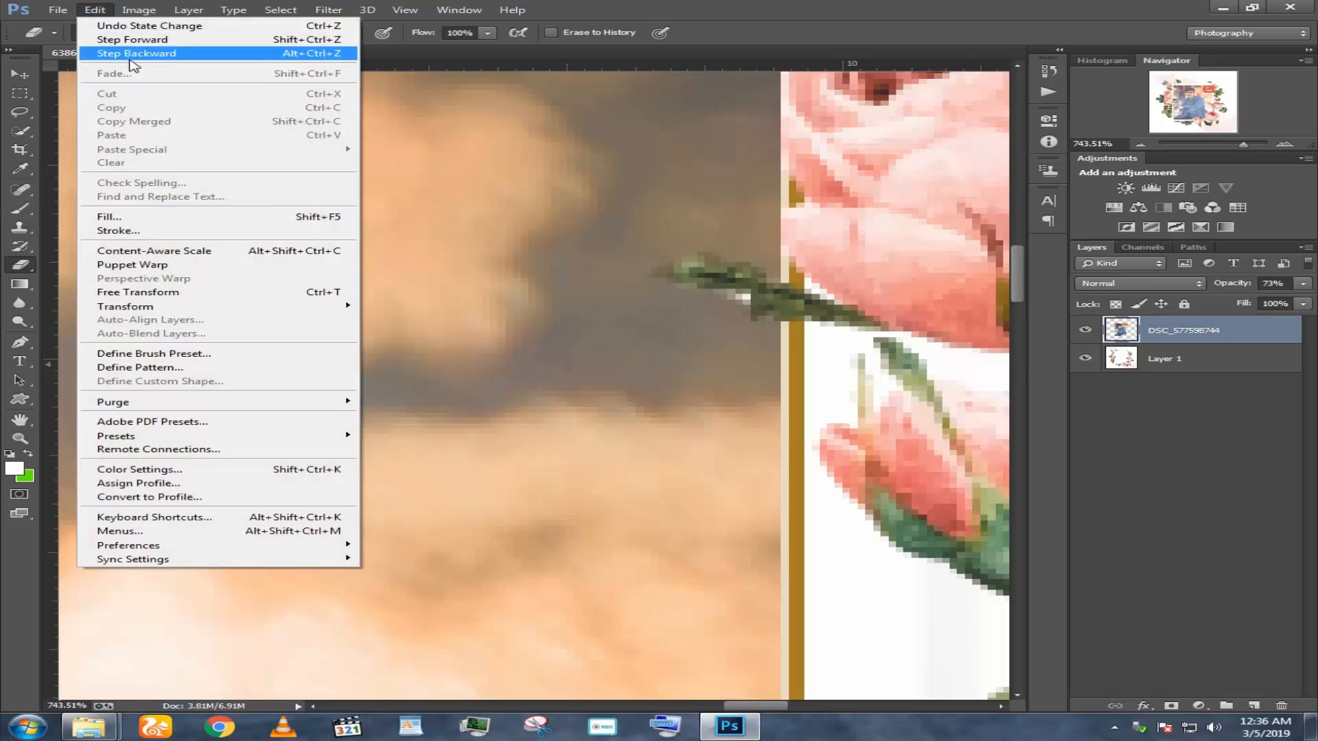
left_click(132, 55)
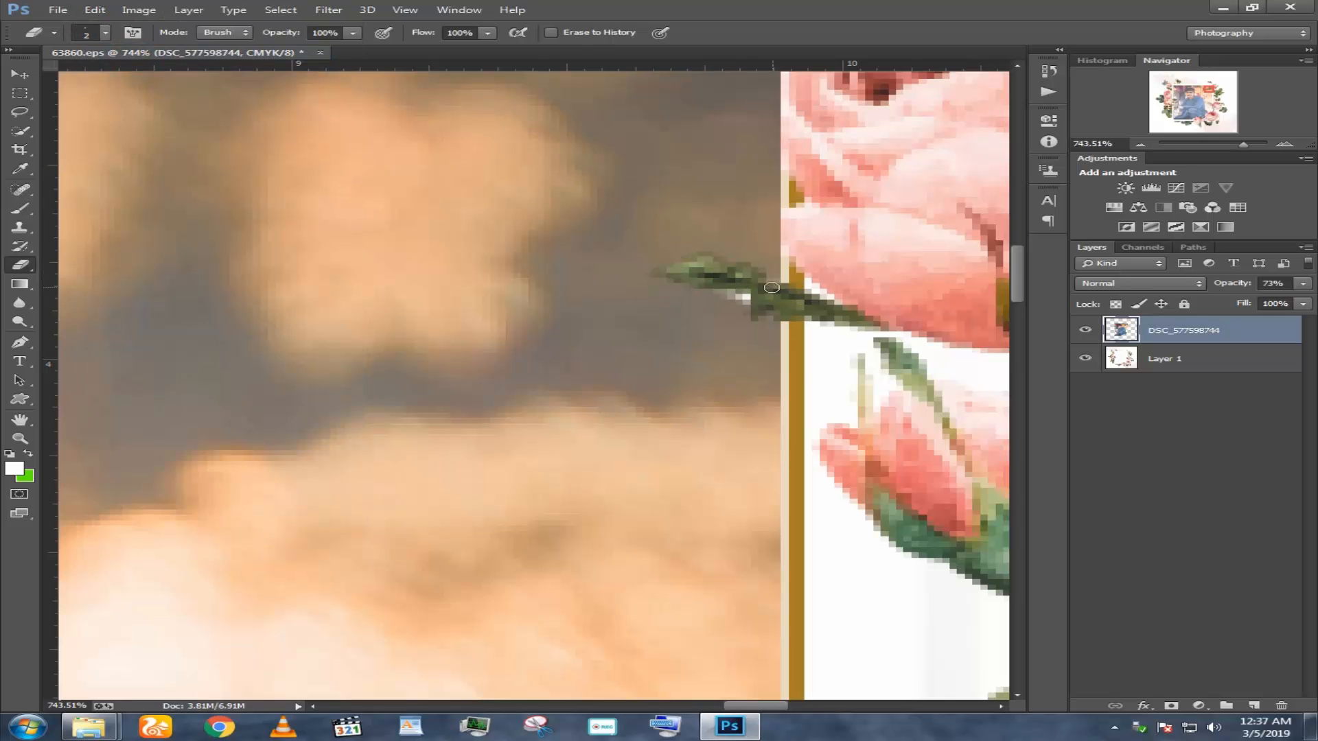
Enlarge the eraser to 6 px and erase the photo along the edges and middle of the large leaf beside the right-hand middle rose.
scroll(629, 320, "down", 6)
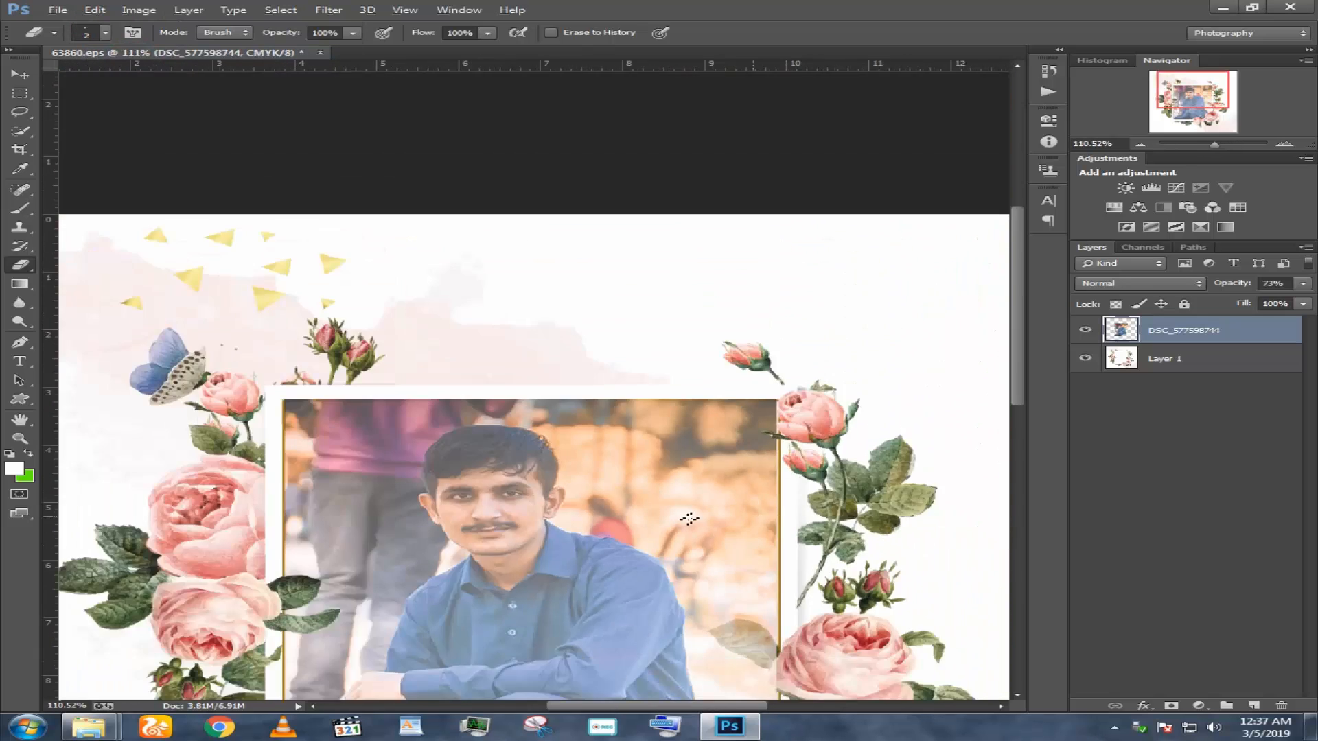
scroll(707, 415, "up", 6)
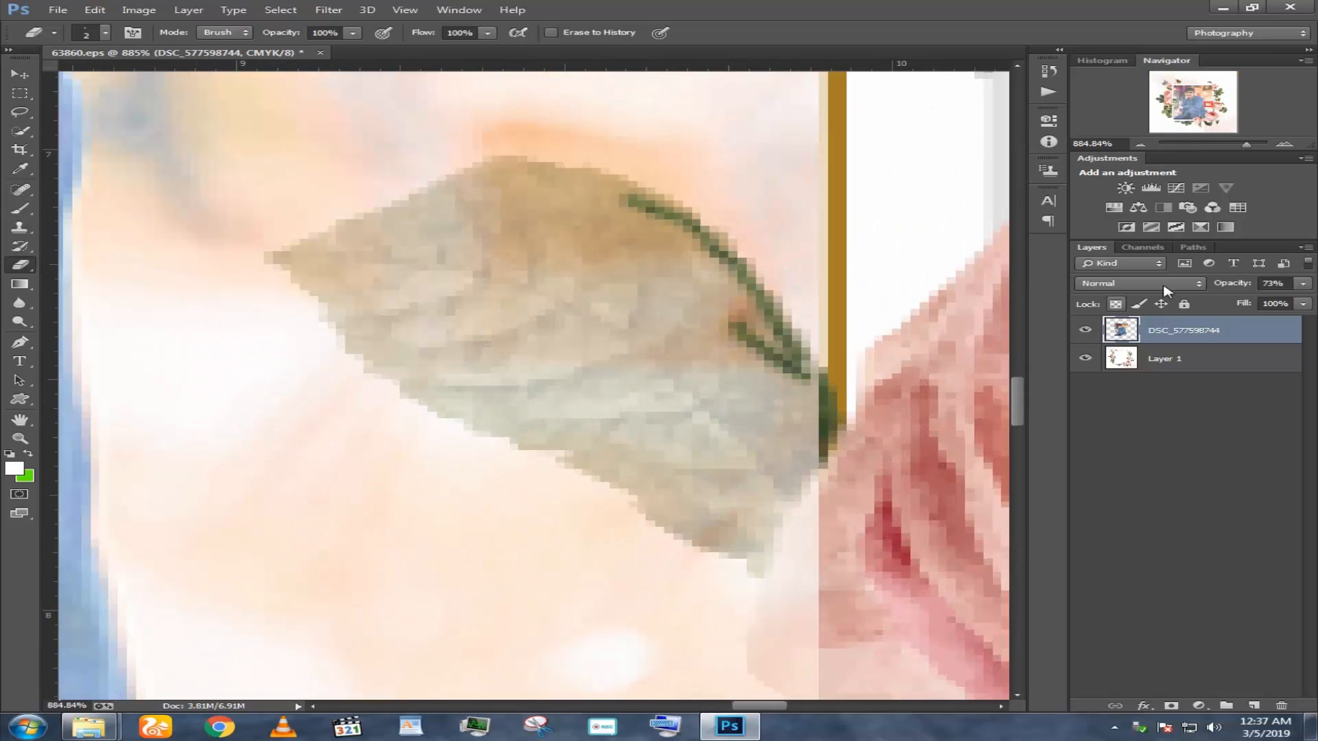
mouse_move(599, 197)
left_mouse_down()
mouse_move(497, 182)
mouse_move(321, 252)
left_mouse_up()
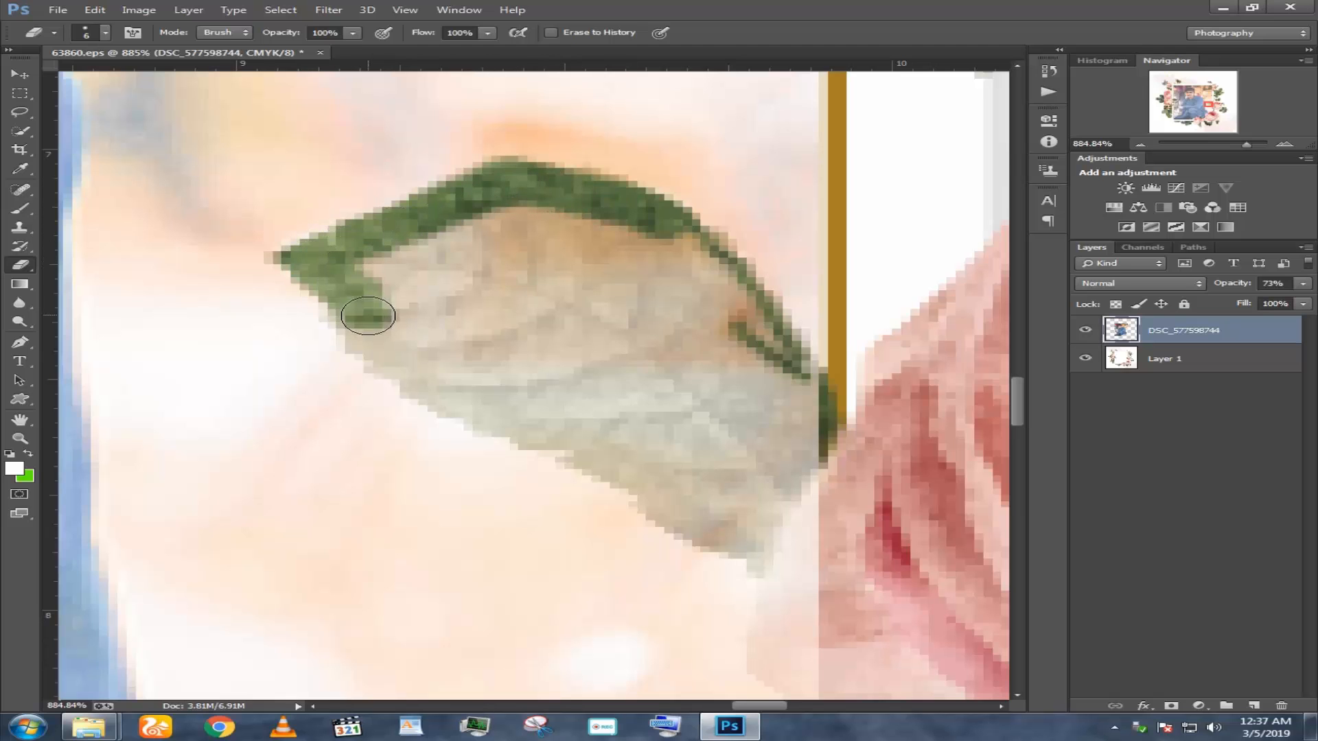
mouse_move(371, 326)
left_mouse_down()
mouse_move(484, 408)
mouse_move(811, 564)
mouse_move(816, 494)
mouse_move(813, 515)
mouse_move(793, 373)
mouse_move(792, 454)
mouse_move(740, 496)
mouse_move(749, 321)
mouse_move(761, 348)
mouse_move(684, 246)
mouse_move(523, 234)
mouse_move(576, 225)
mouse_move(415, 255)
mouse_move(659, 291)
left_mouse_up()
Preview the frame with the photo at 0% opacity, set its opacity to 75% and finish erasing over the leaf and adjoining rose petals.
left_click_drag(1278, 305, 1184, 308)
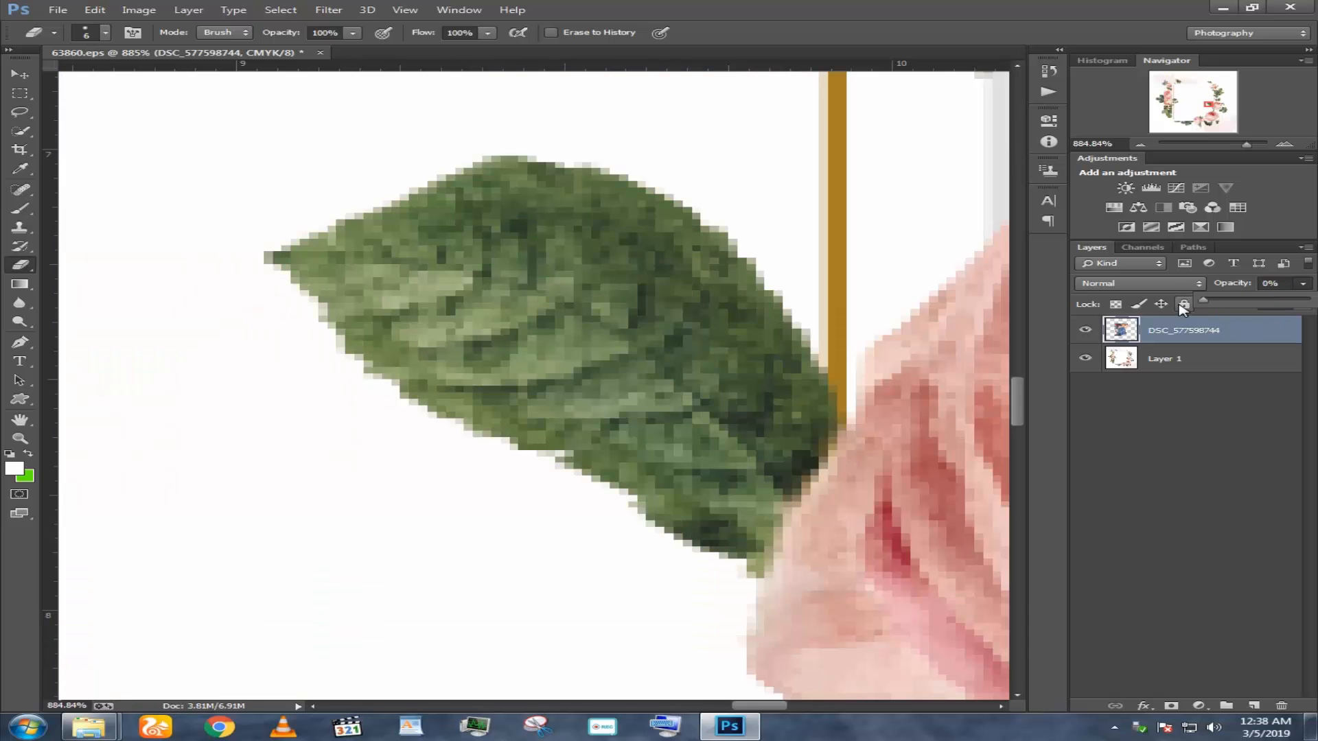
left_click_drag(1263, 304, 1283, 304)
mouse_move(721, 274)
left_mouse_down()
mouse_move(721, 322)
mouse_move(549, 385)
mouse_move(587, 403)
mouse_move(628, 331)
left_mouse_up()
scroll(823, 515, "down", 3)
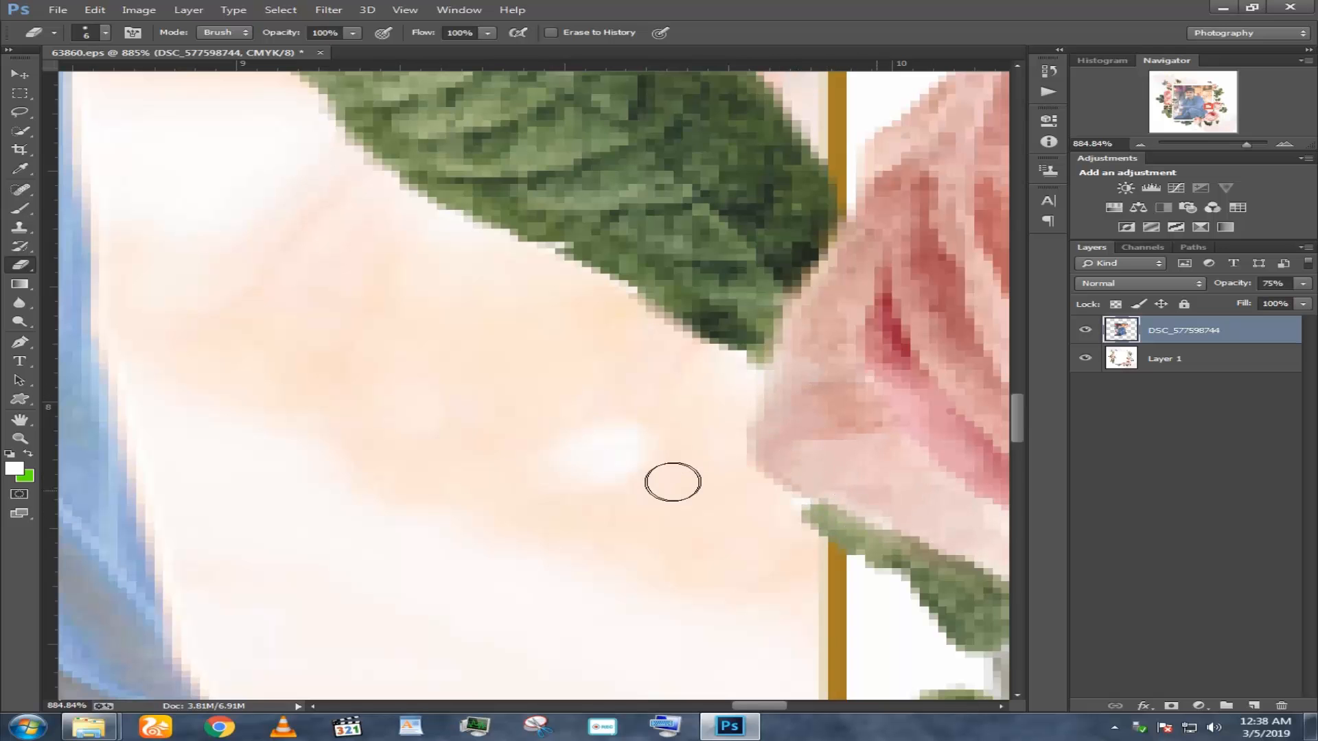
Switch to the Move tool, toggle the photo layer's visibility to compare, and deselect the layer.
key("ctrl+0")
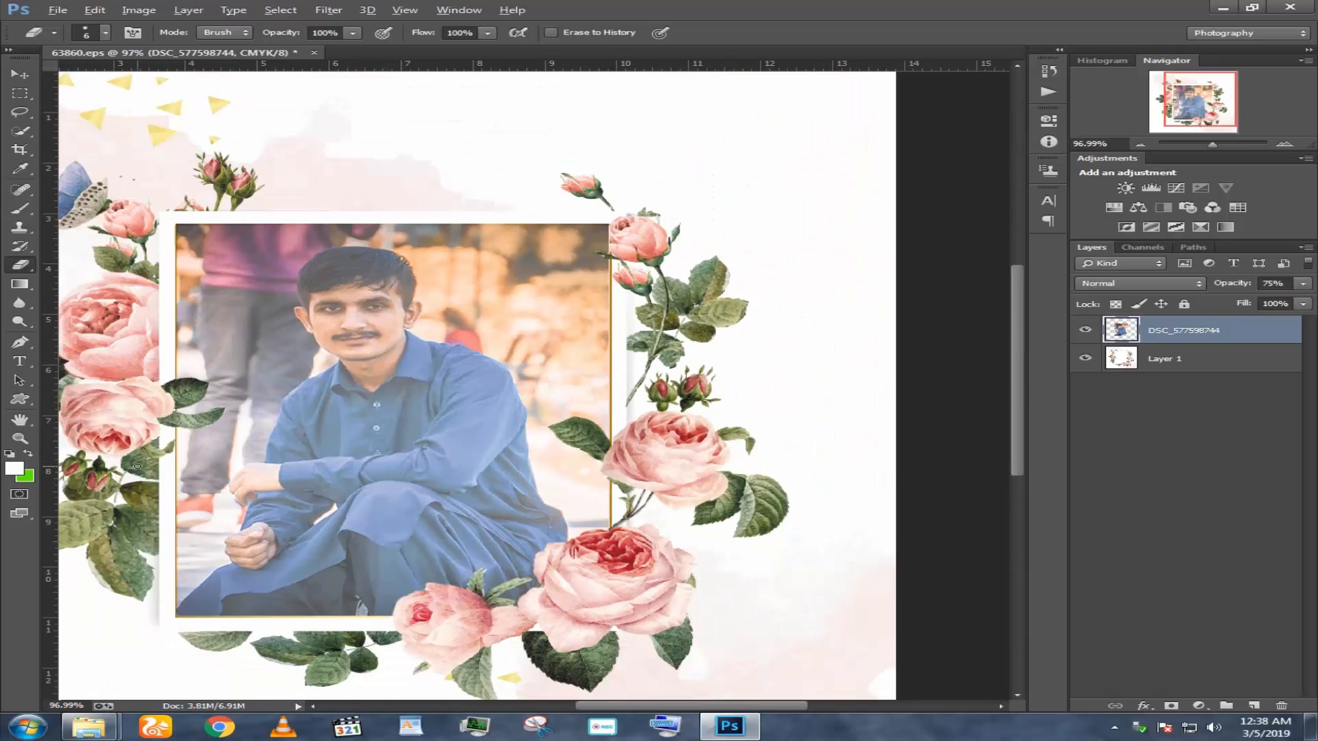
scroll(439, 580, "down", 2)
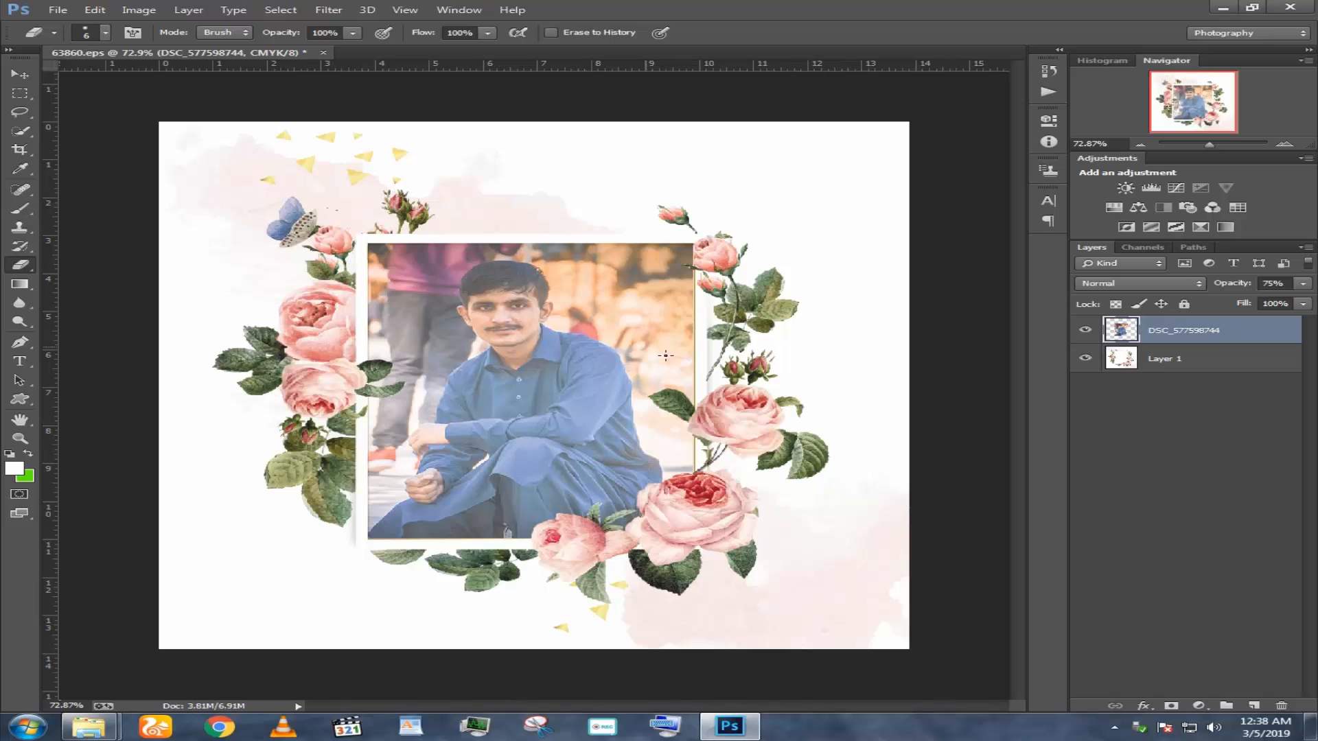
left_click(19, 74)
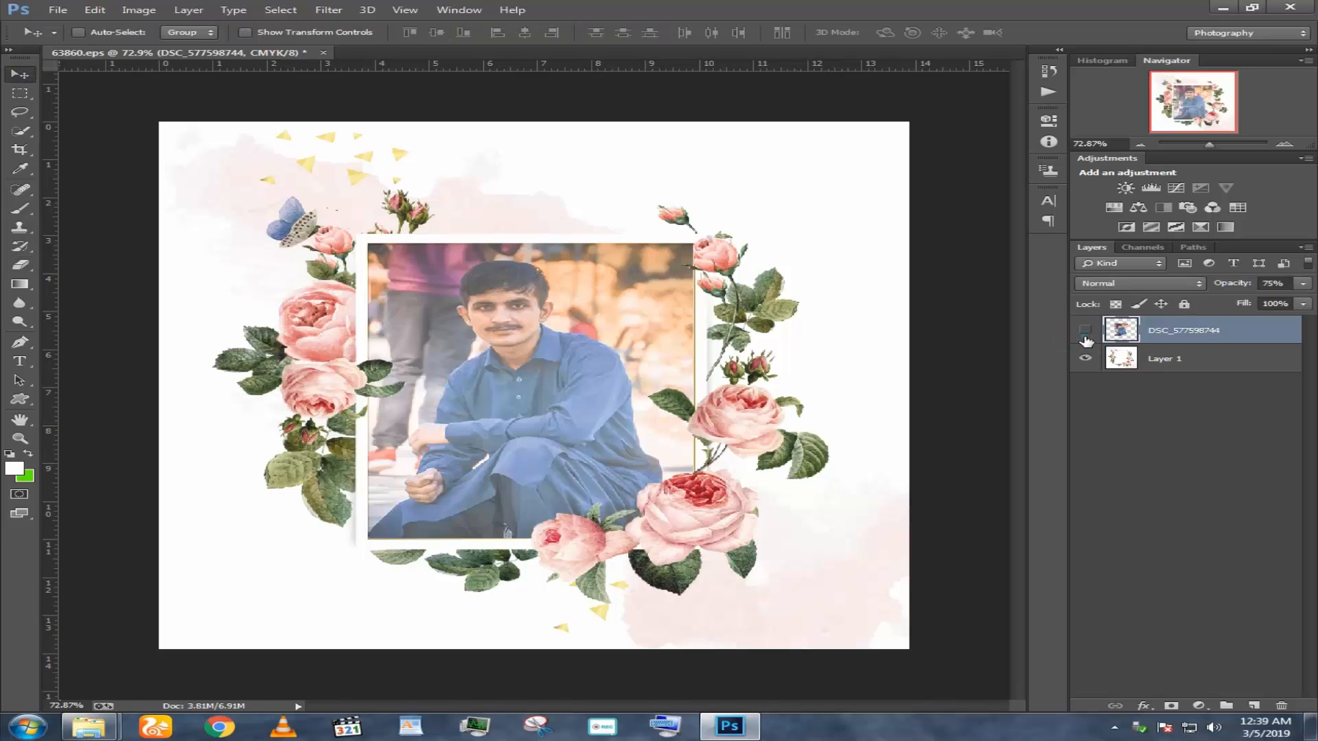
left_click(1139, 464)
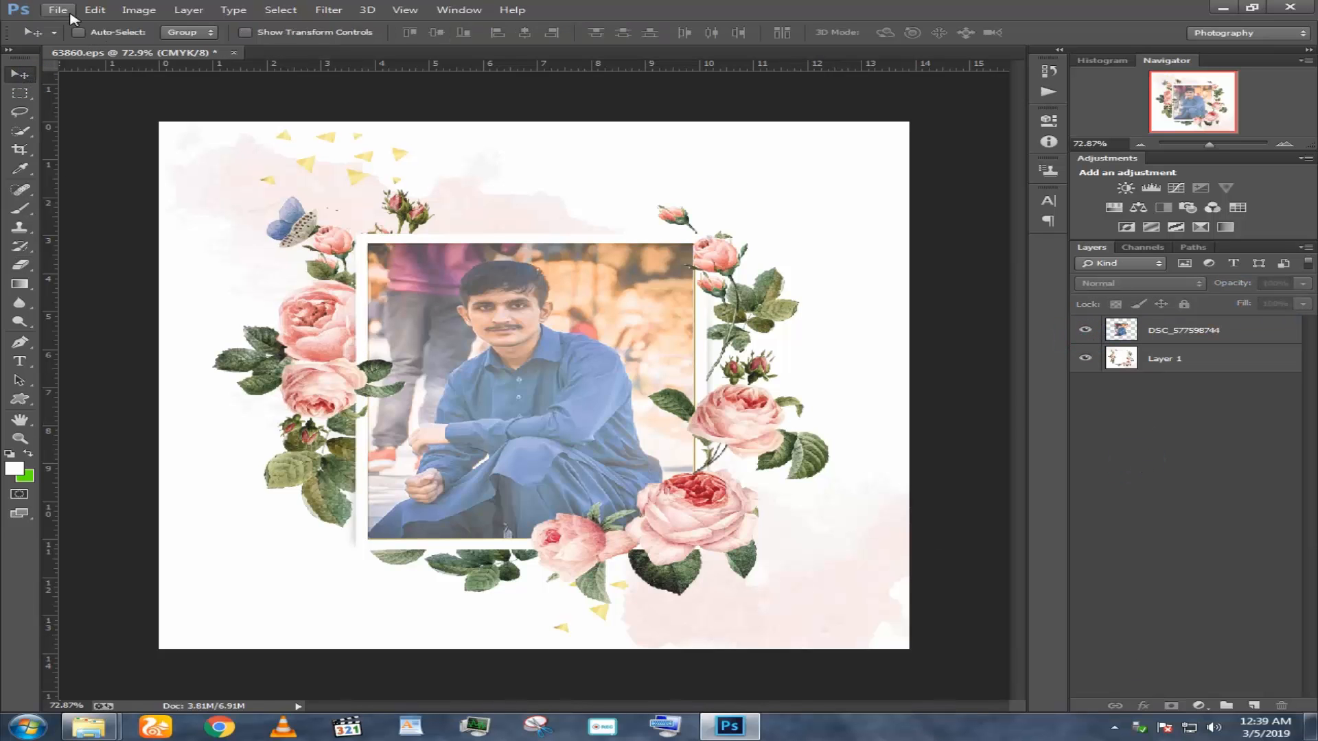